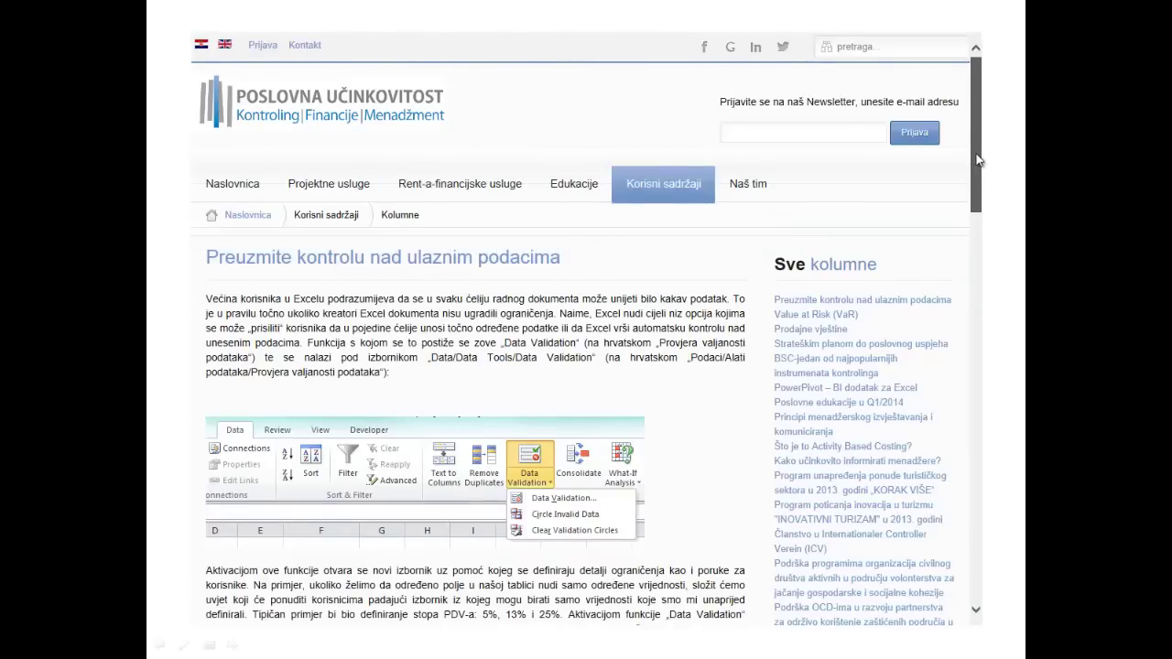
Scroll through the Poslovna učinkovitost data validation article in the browser
left_click_drag(982, 158, 994, 457)
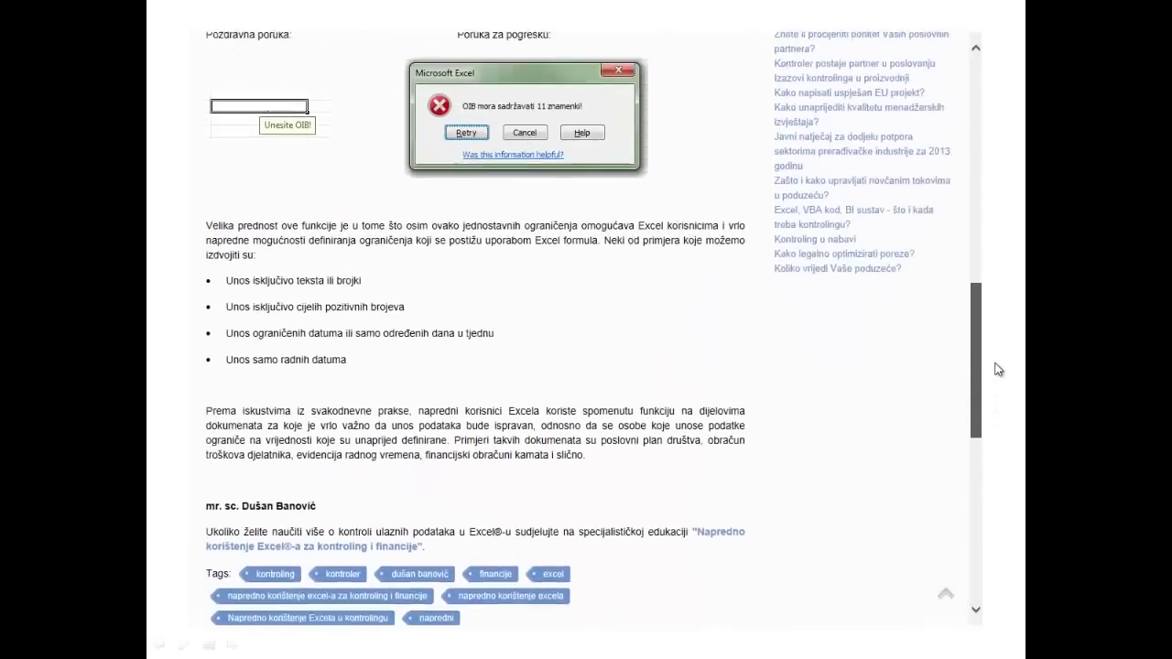
left_click_drag(993, 452, 998, 139)
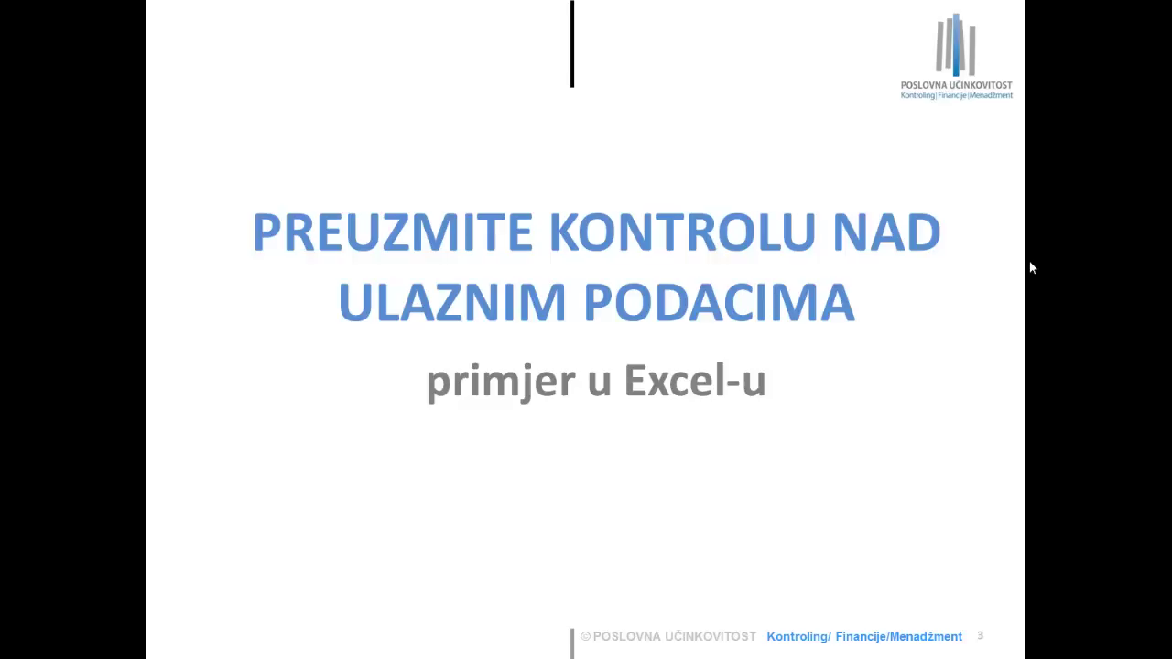
Advance to slide 4, 'Provjera valjanosti podataka', and reveal its first bullets
key("Right")
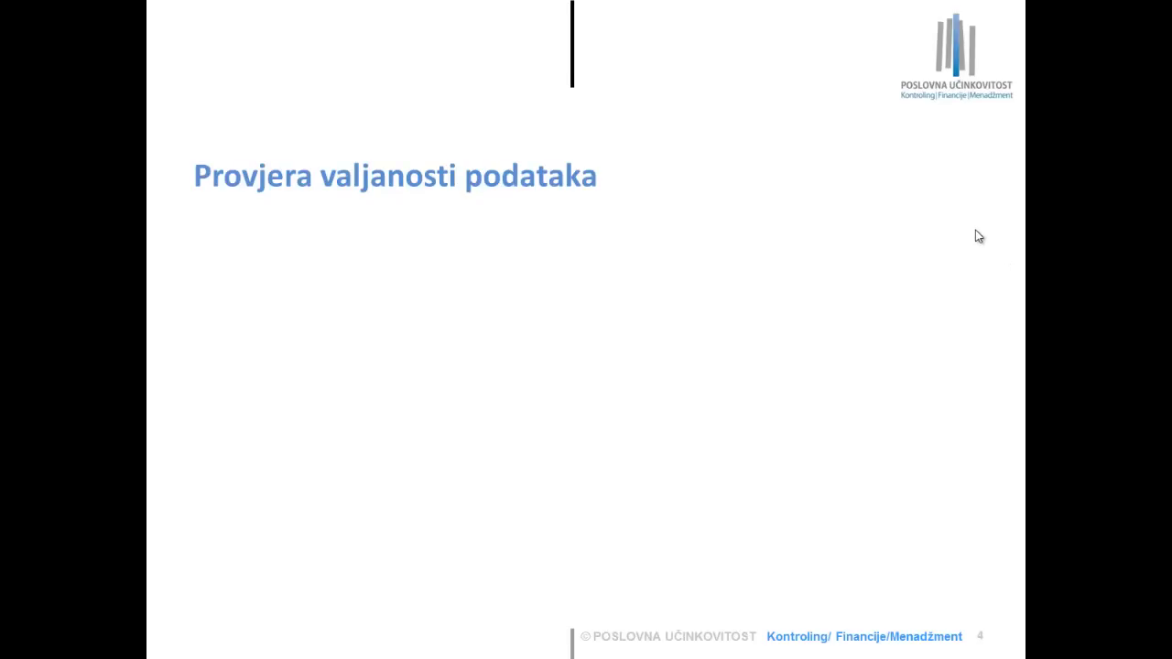
key("Right")
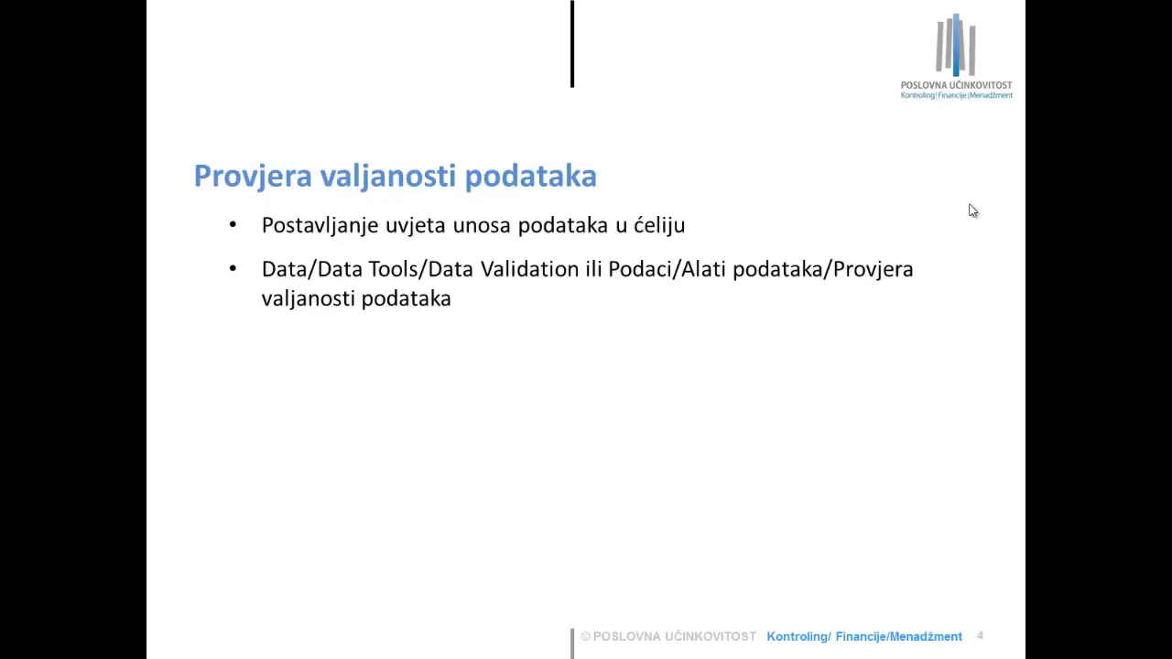
Reveal the remaining bullets, including the one about calculated cells, and exit the slideshow
left_click(972, 210)
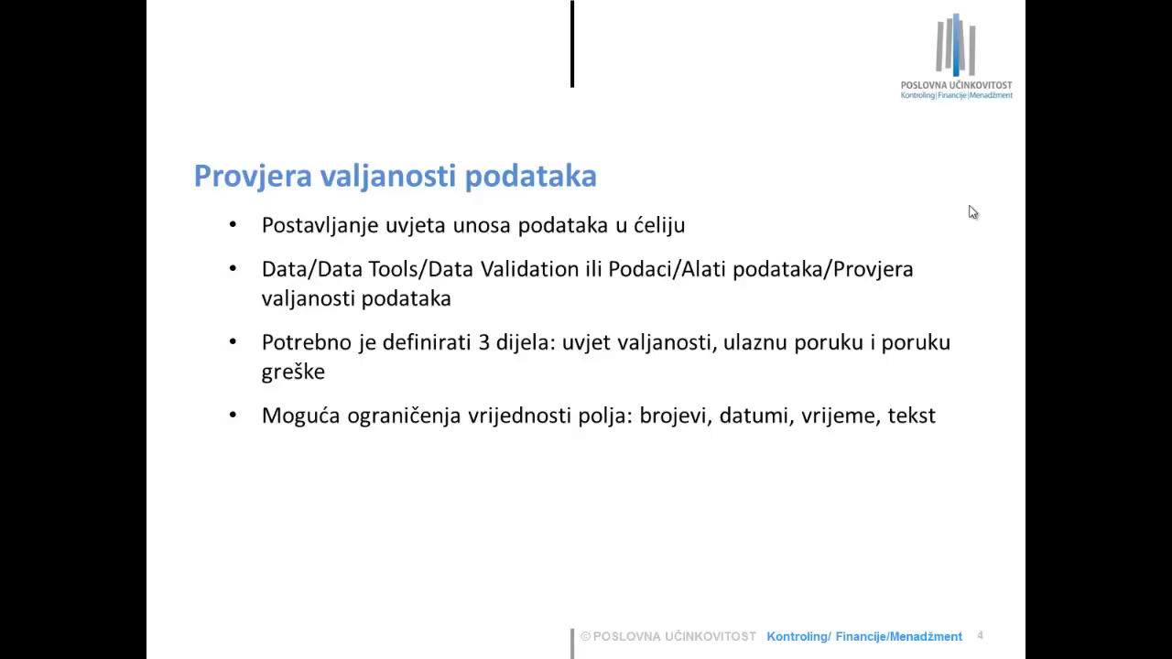
left_click(972, 211)
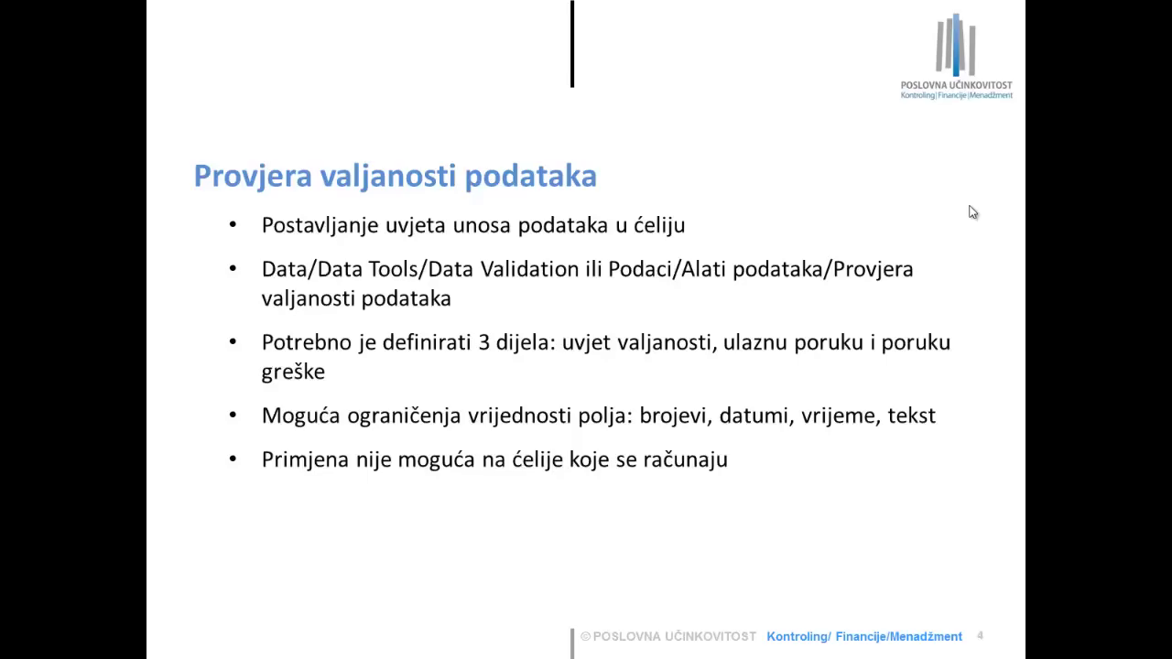
key("Escape")
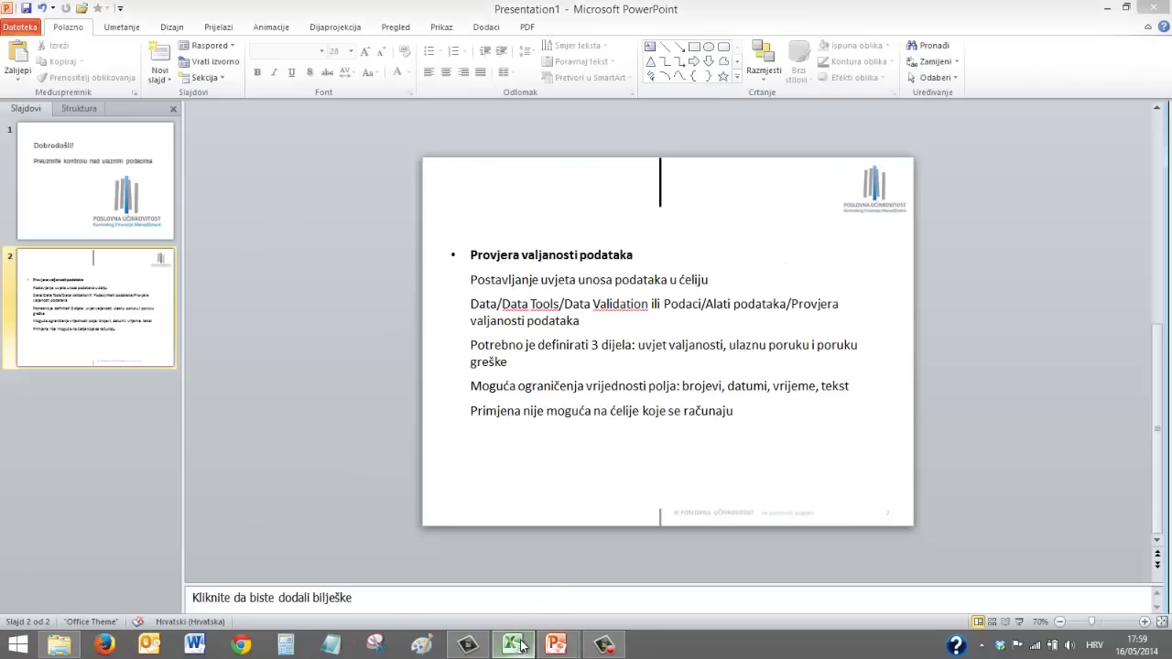
Switch to the Knjiga1 workbook and choose Provjera valjanosti podataka from the Podaci tab
left_click(516, 645)
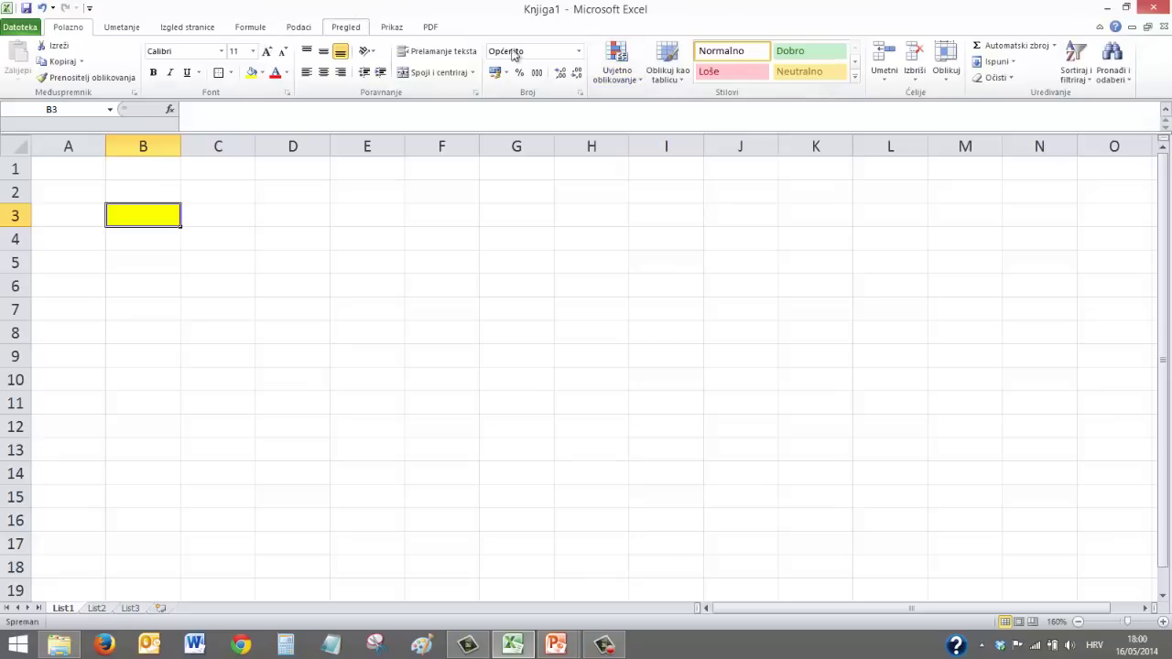
left_click(309, 28)
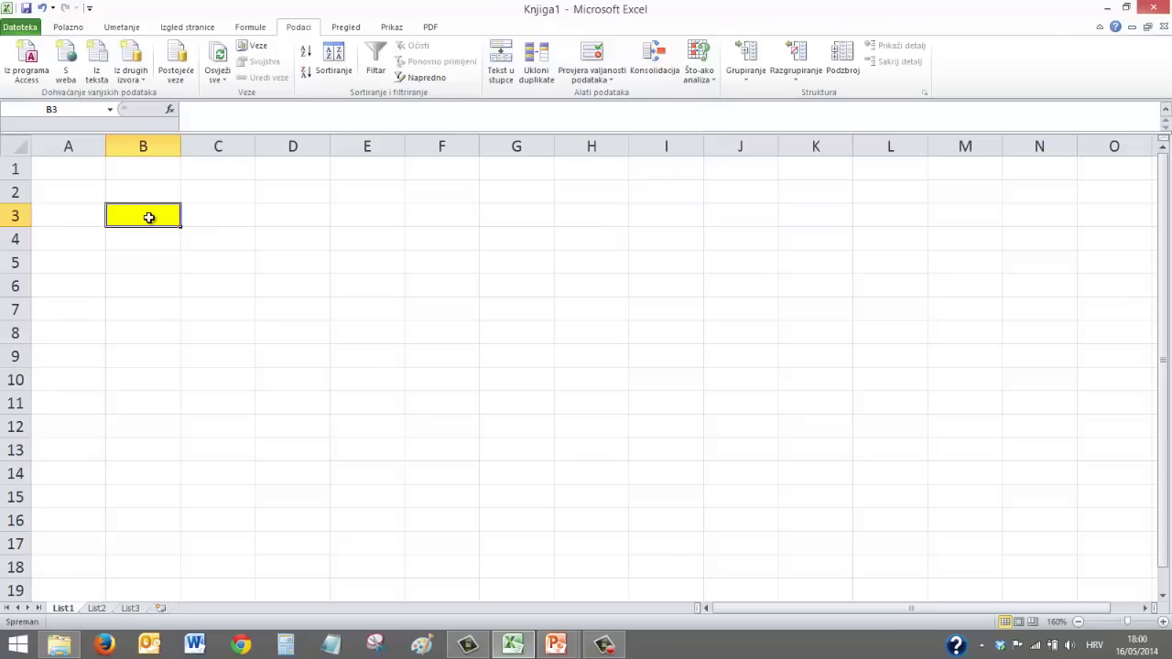
left_click(593, 80)
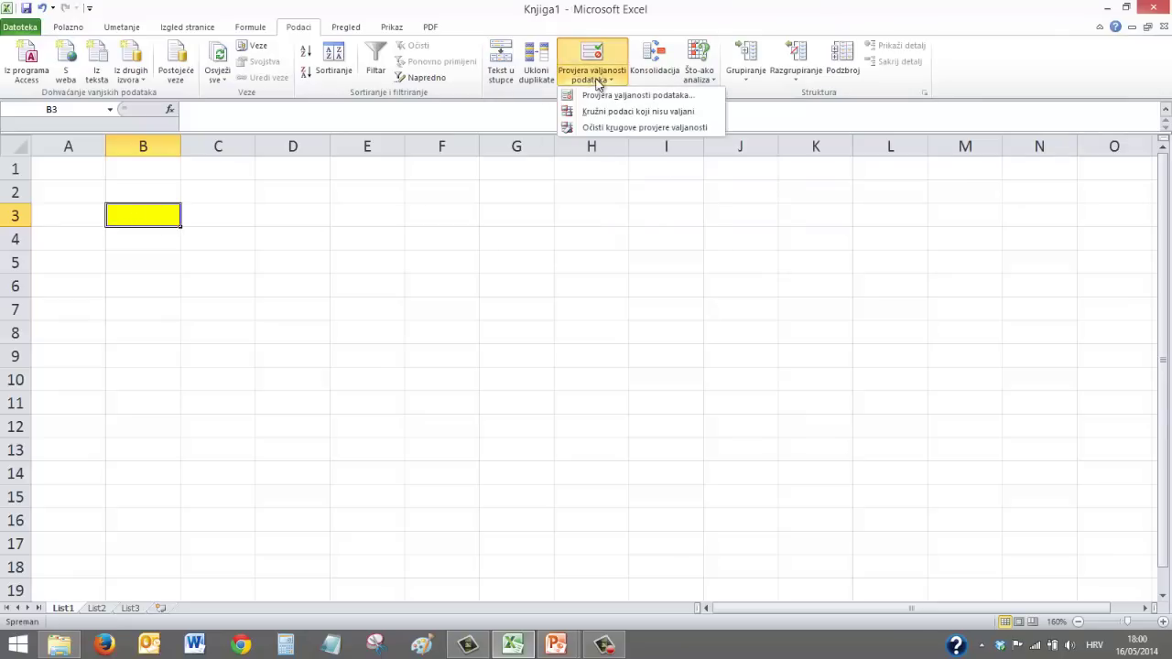
left_click(602, 95)
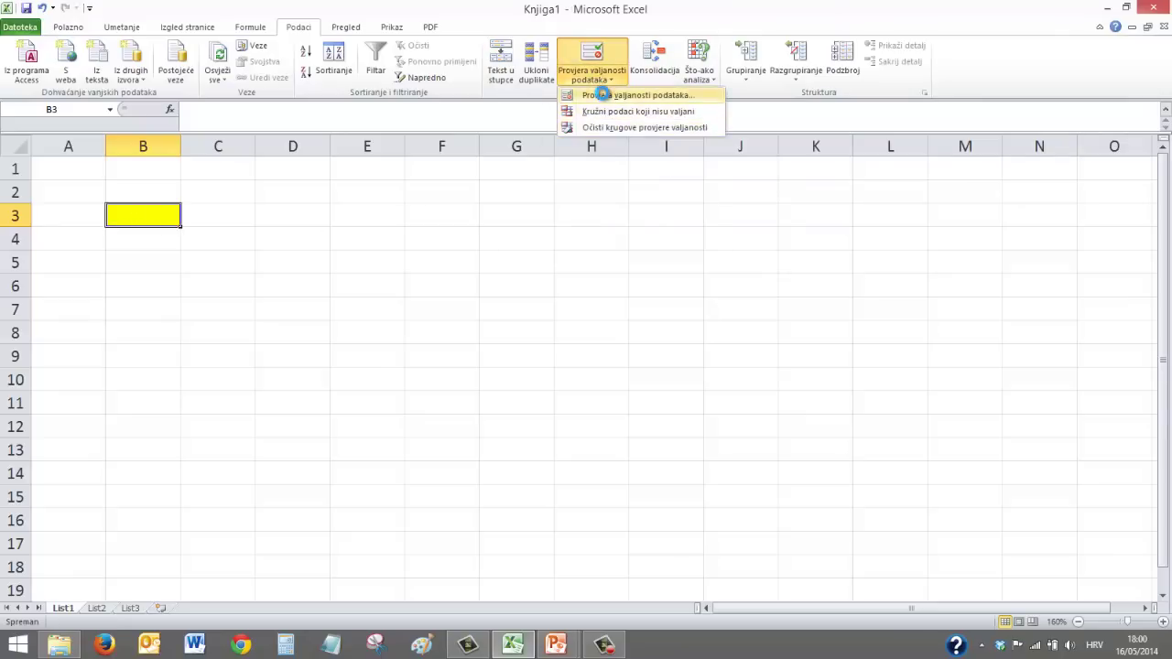
In B3's validation dialog, set Dopusti to Cijeli broj and Podaci to je veća od
left_click(601, 95)
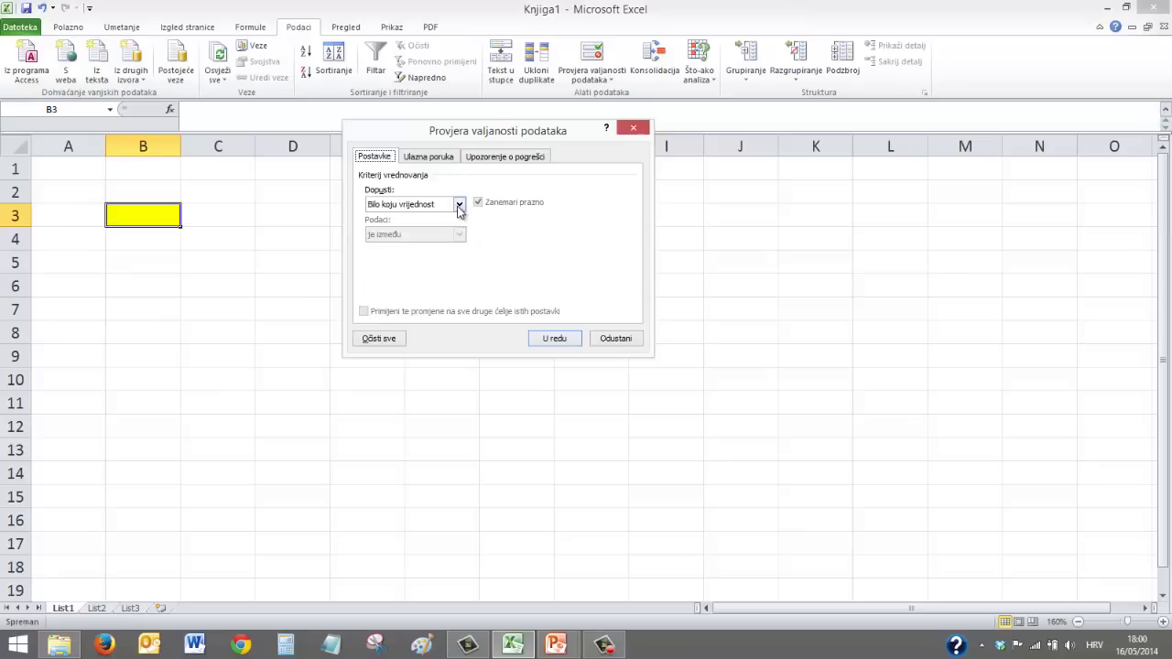
left_click(459, 205)
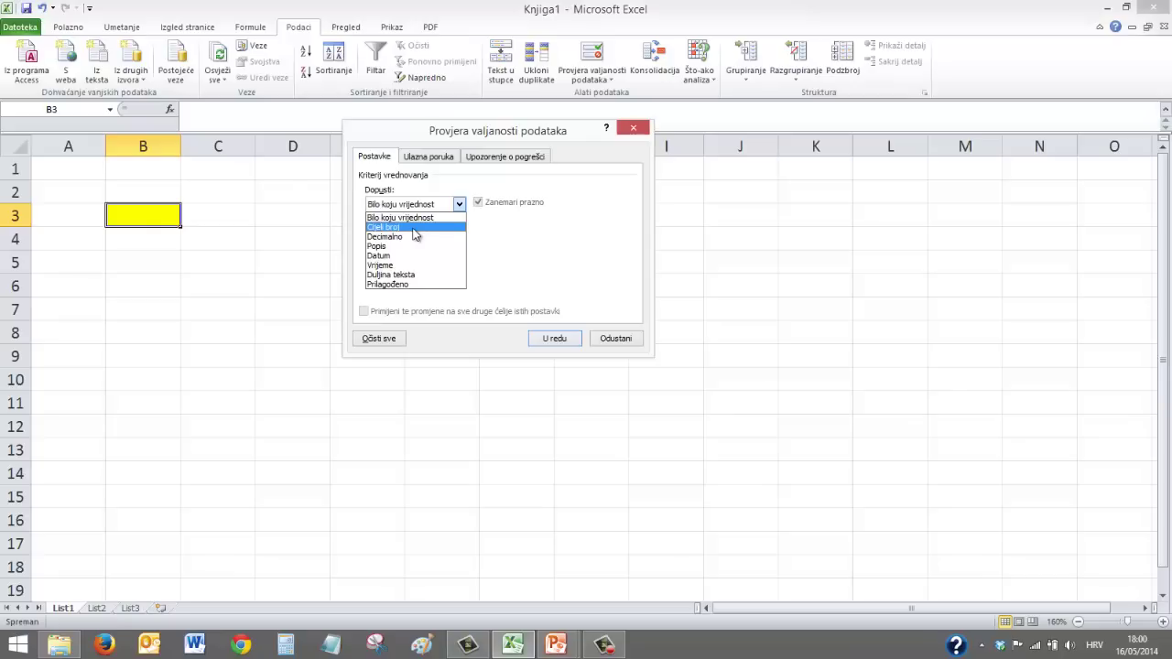
left_click(516, 225)
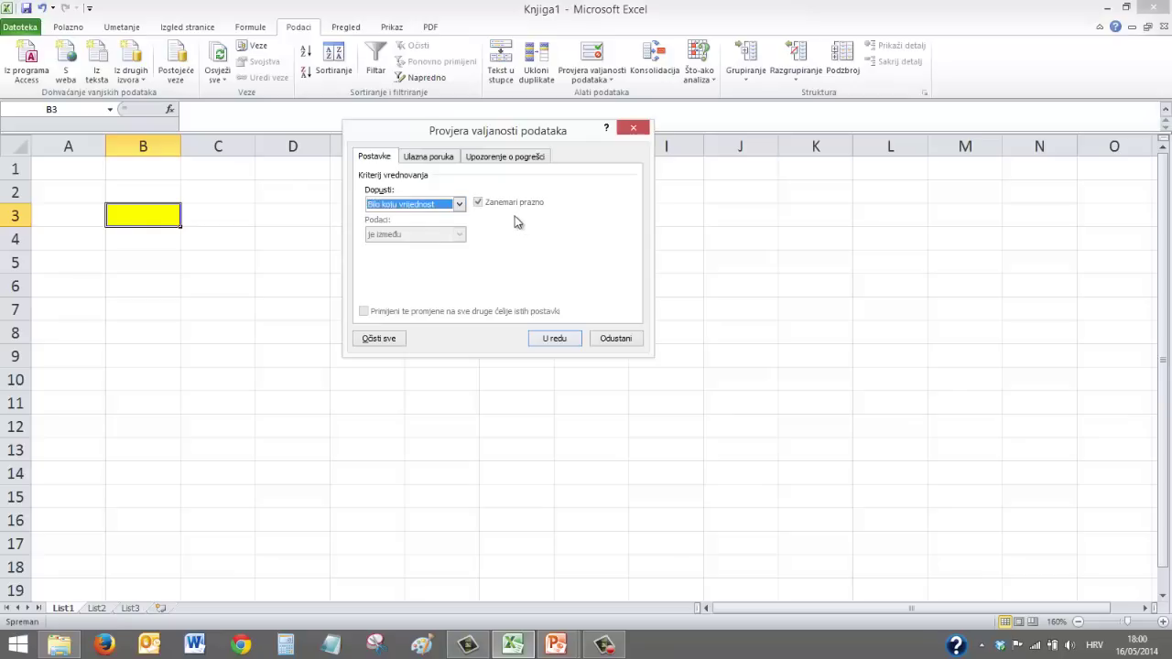
left_click(460, 204)
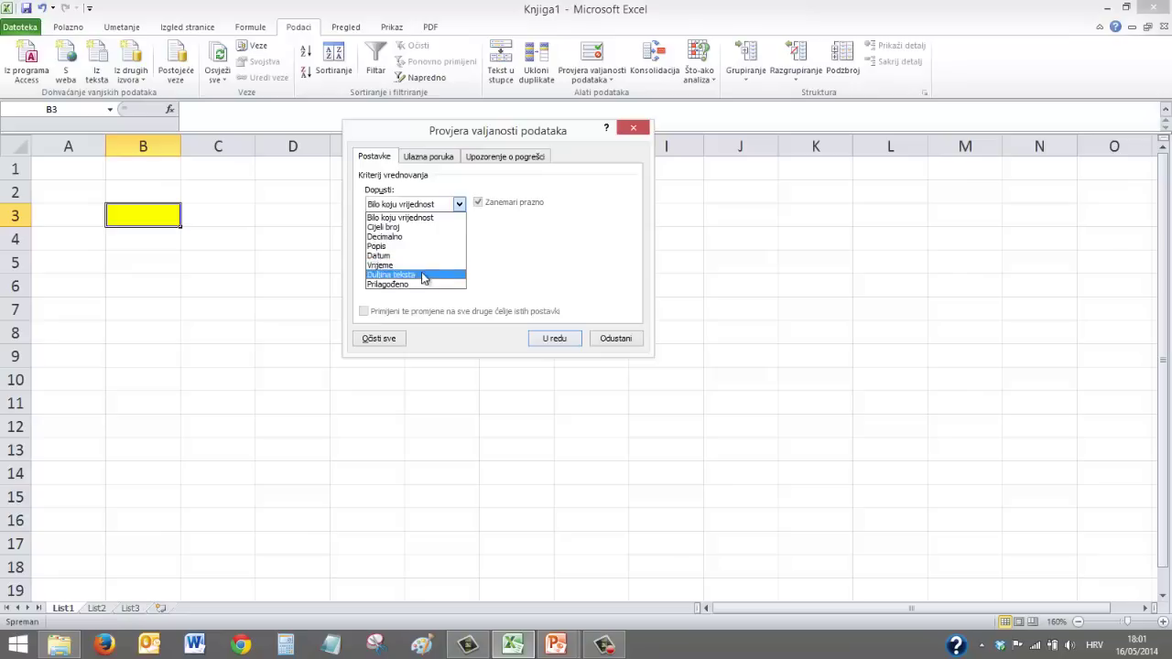
left_click(428, 228)
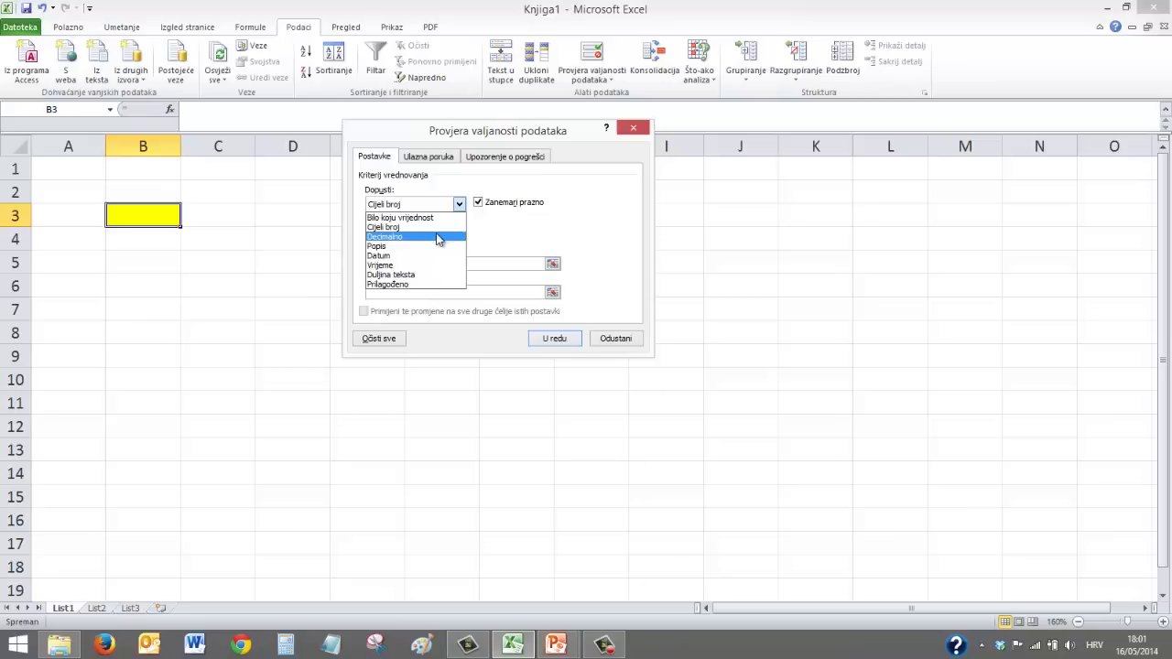
key("Up")
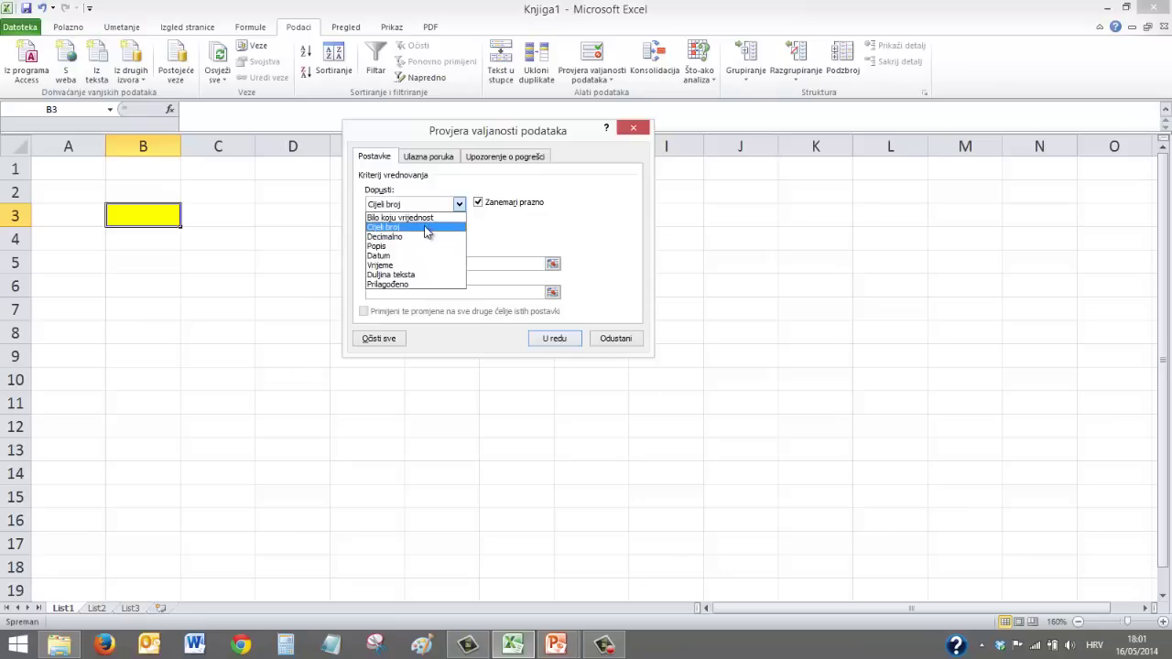
left_click(424, 227)
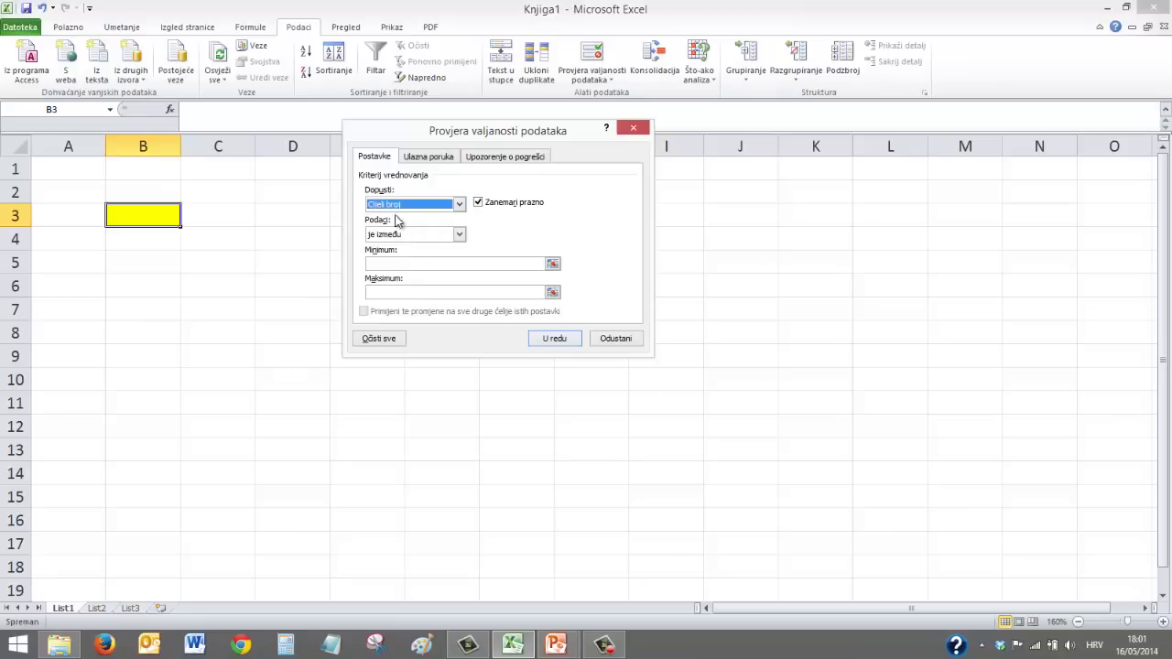
left_click(460, 235)
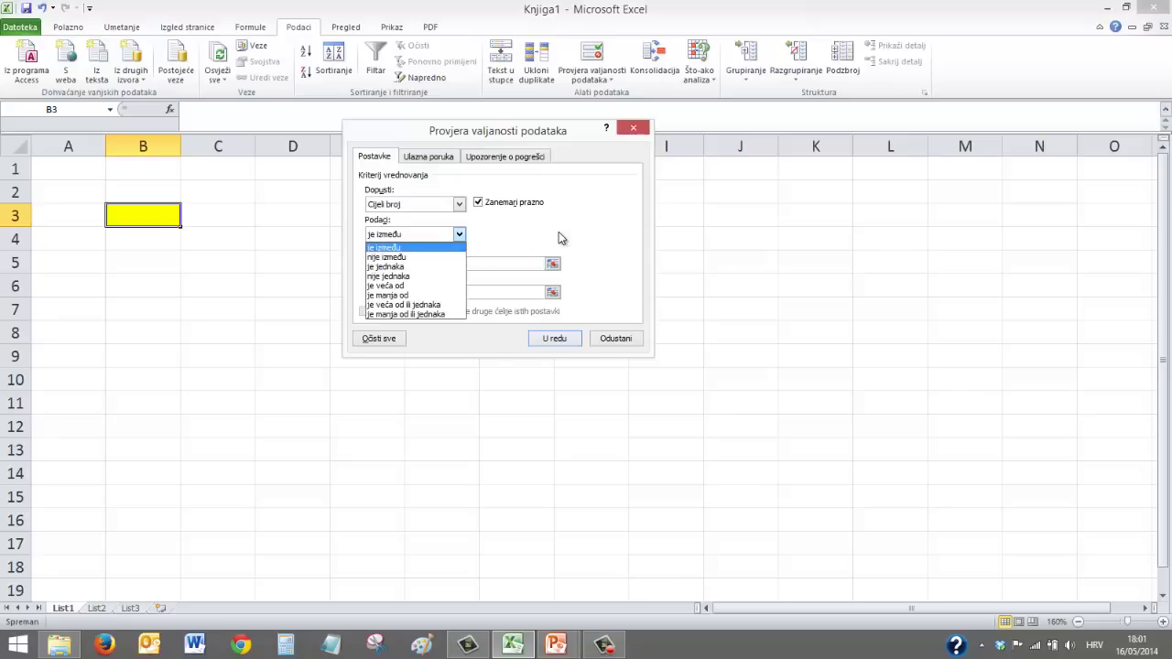
left_click(426, 285)
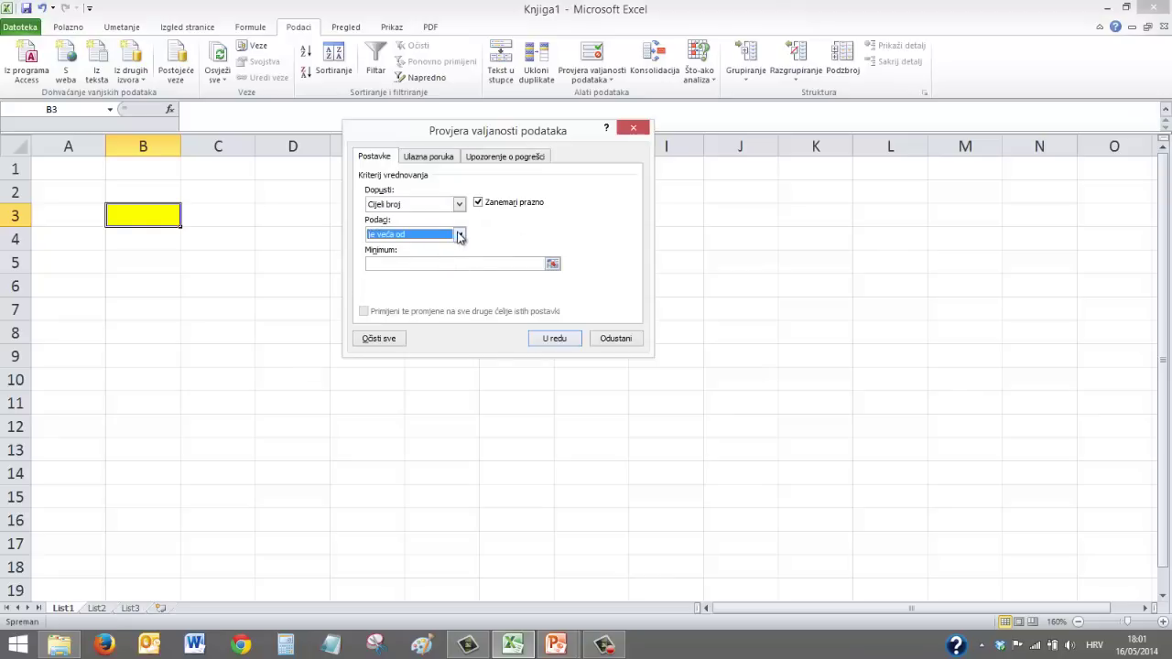
Enter a Minimum of 0 and confirm the whole-number rule for B3
left_click(441, 262)
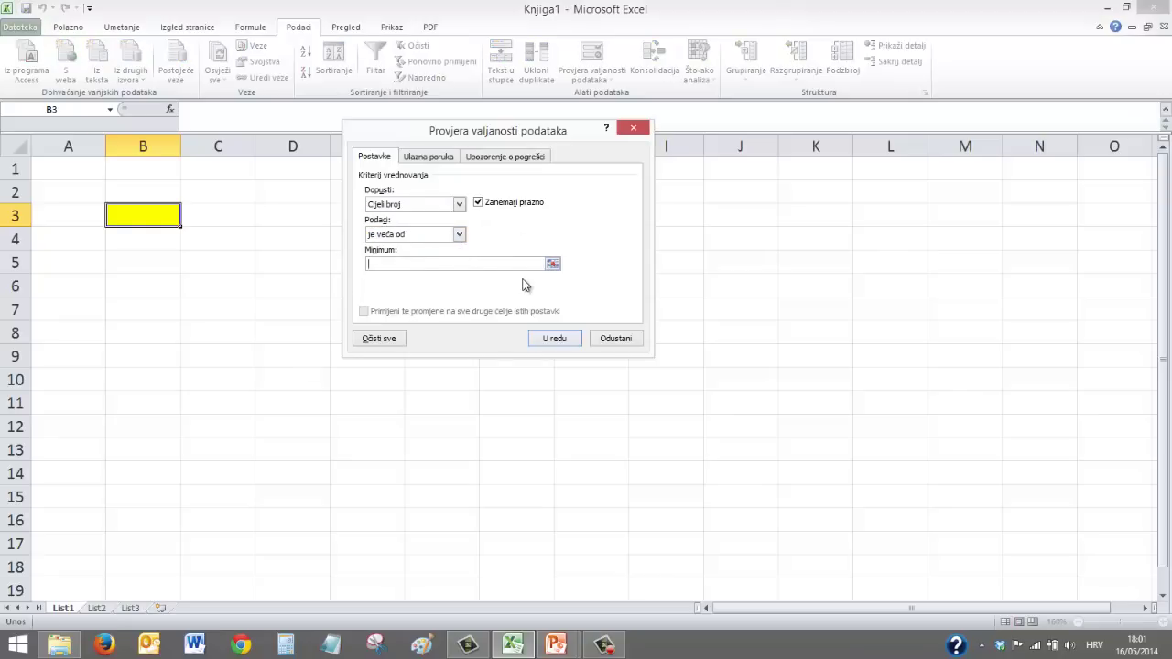
type("0")
left_click(557, 338)
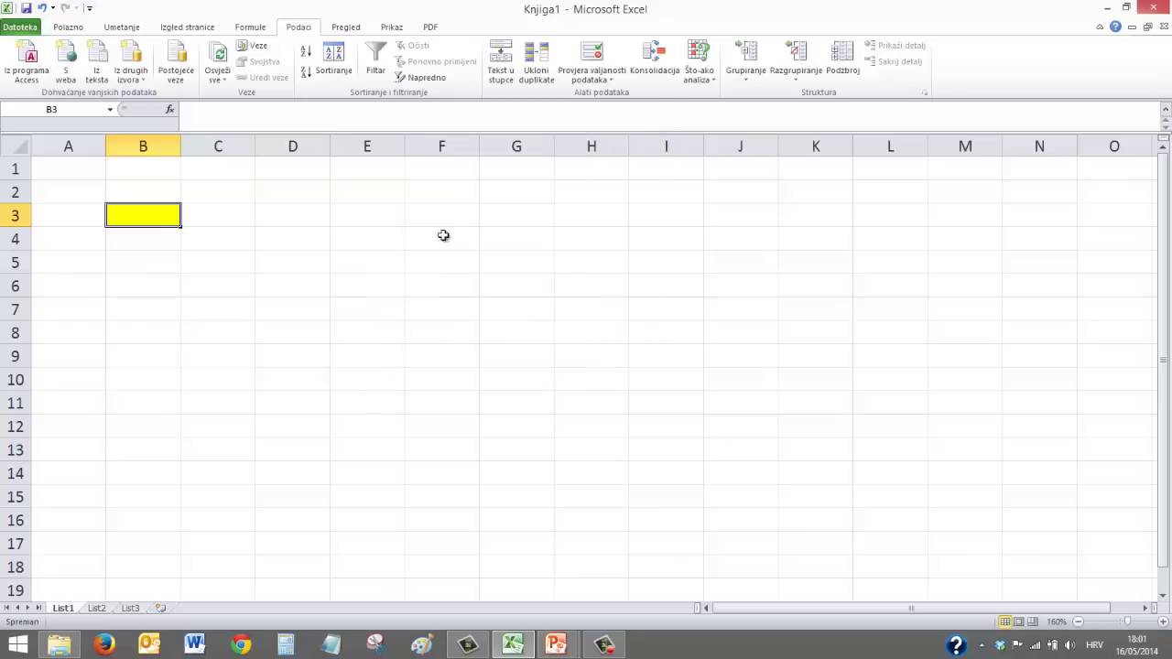
Click through cells B4, B3 and C3, ending with B5 selected
left_click(131, 239)
left_click(131, 219)
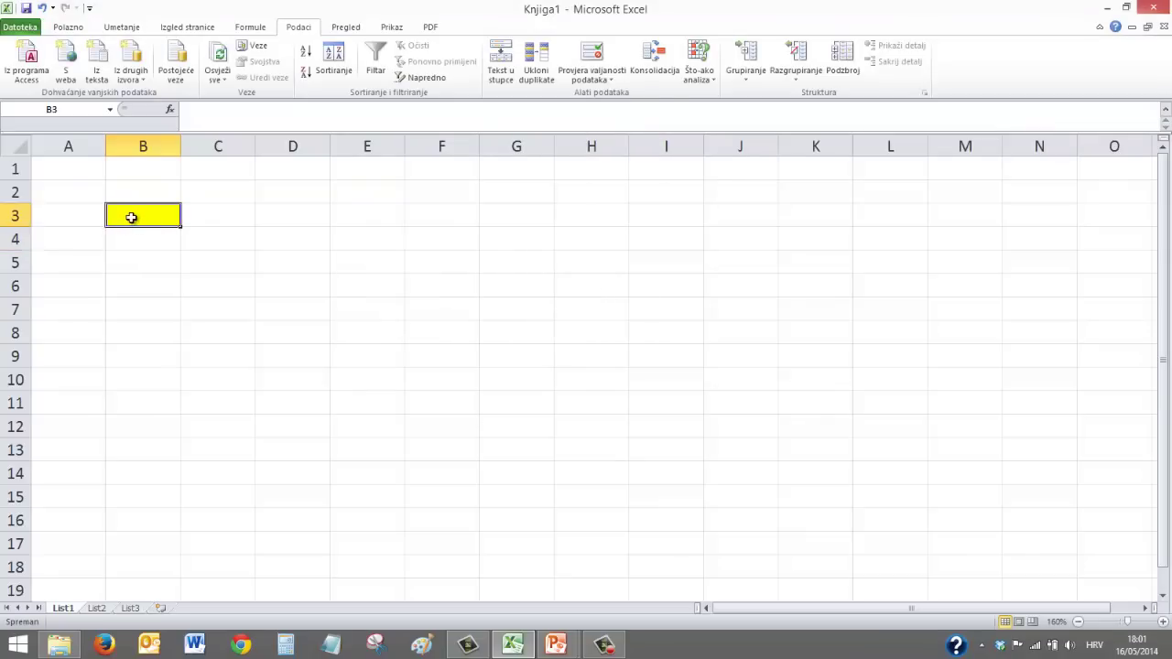
left_click(242, 218)
left_click(137, 262)
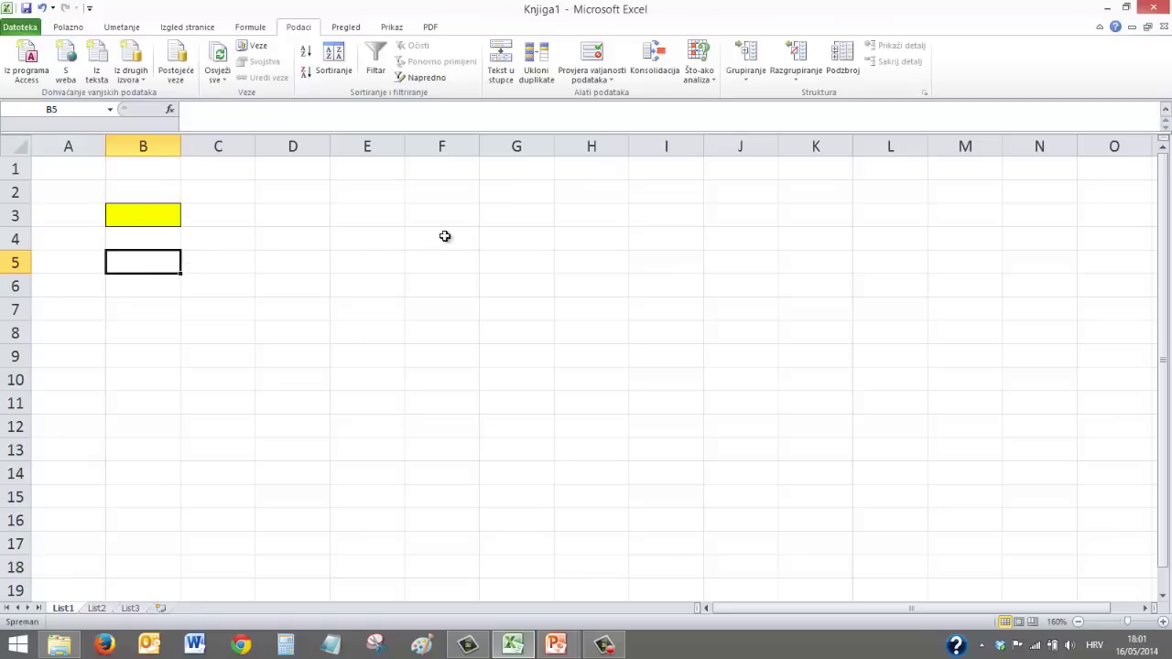
Fill cell B5 light blue from the Polazno tab
left_click(64, 27)
left_click(262, 72)
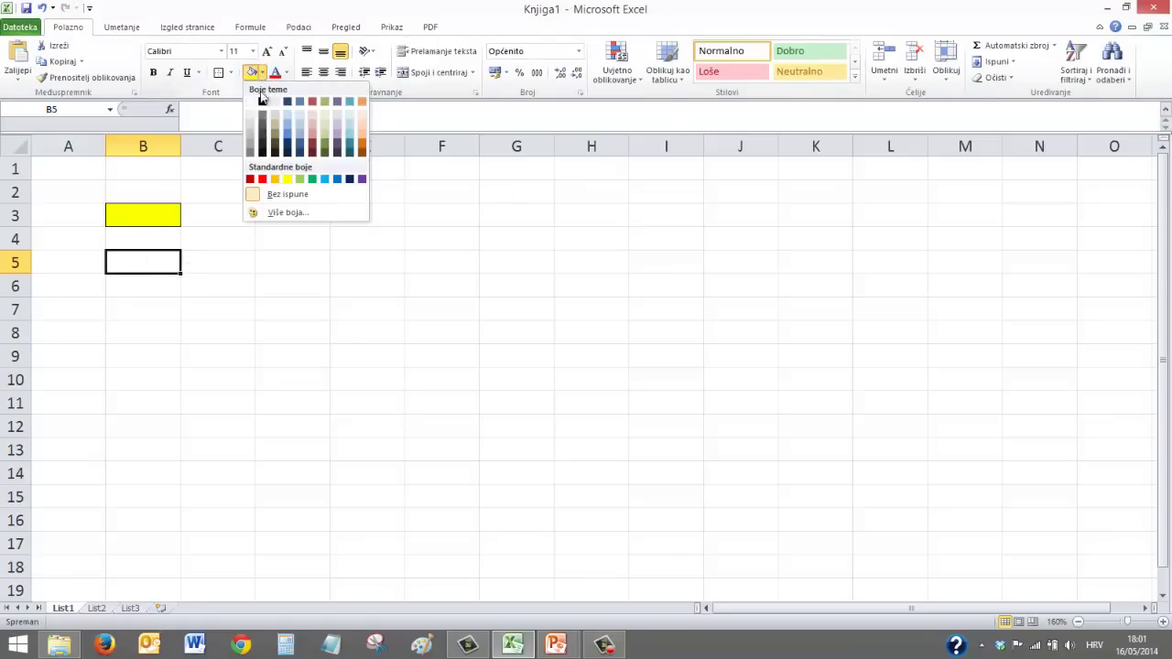
left_click(290, 114)
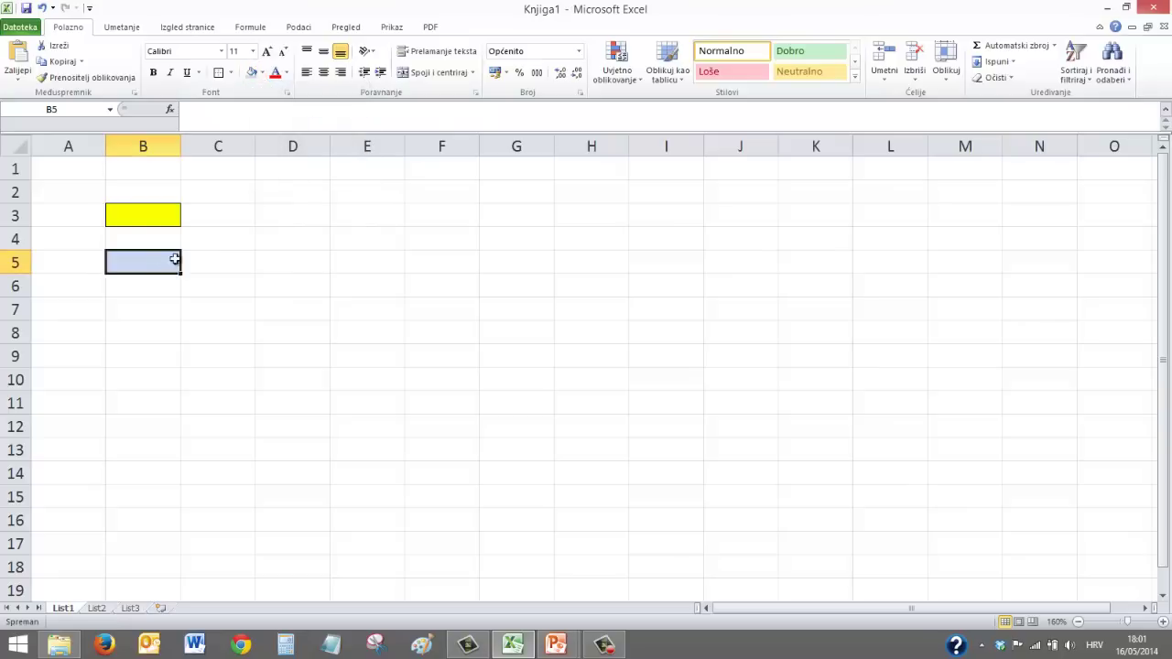
Enter 2356 in B5, then overwrite it with the letters 'rthz'
type("23")
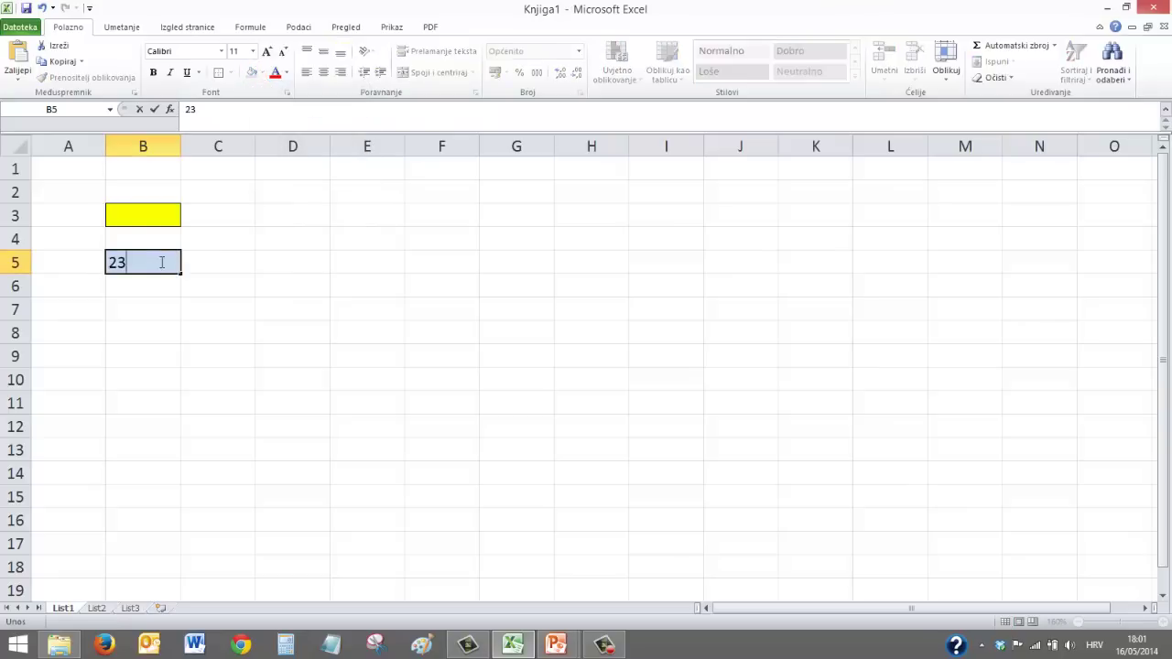
type("56")
key("Return")
left_click(172, 261)
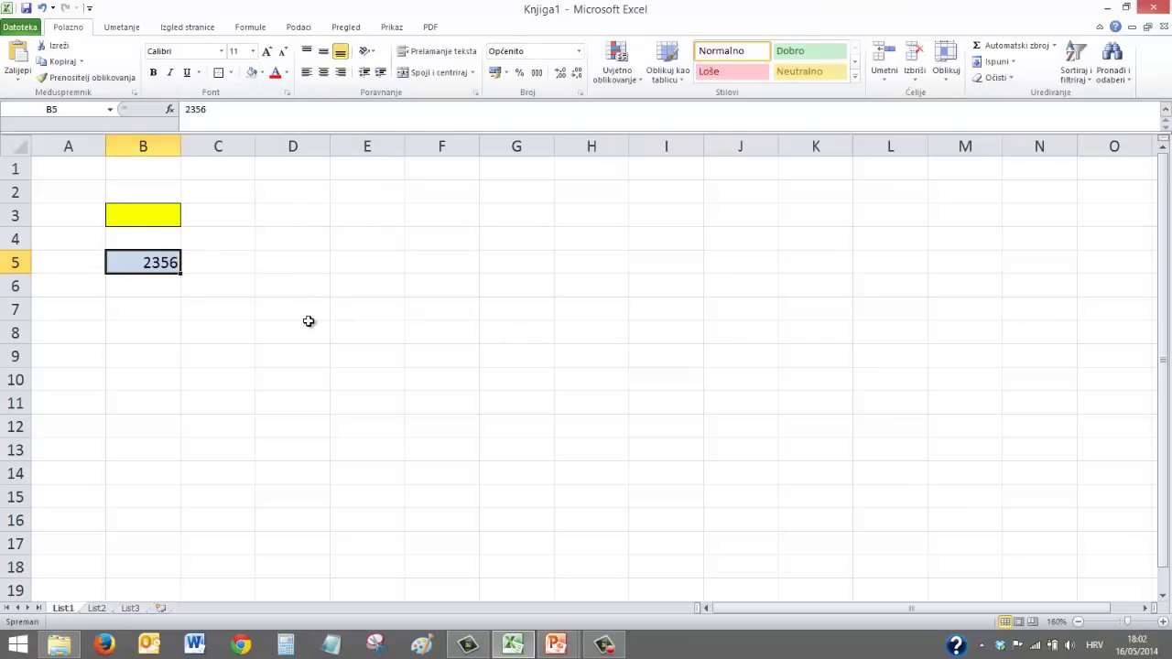
type("rthz")
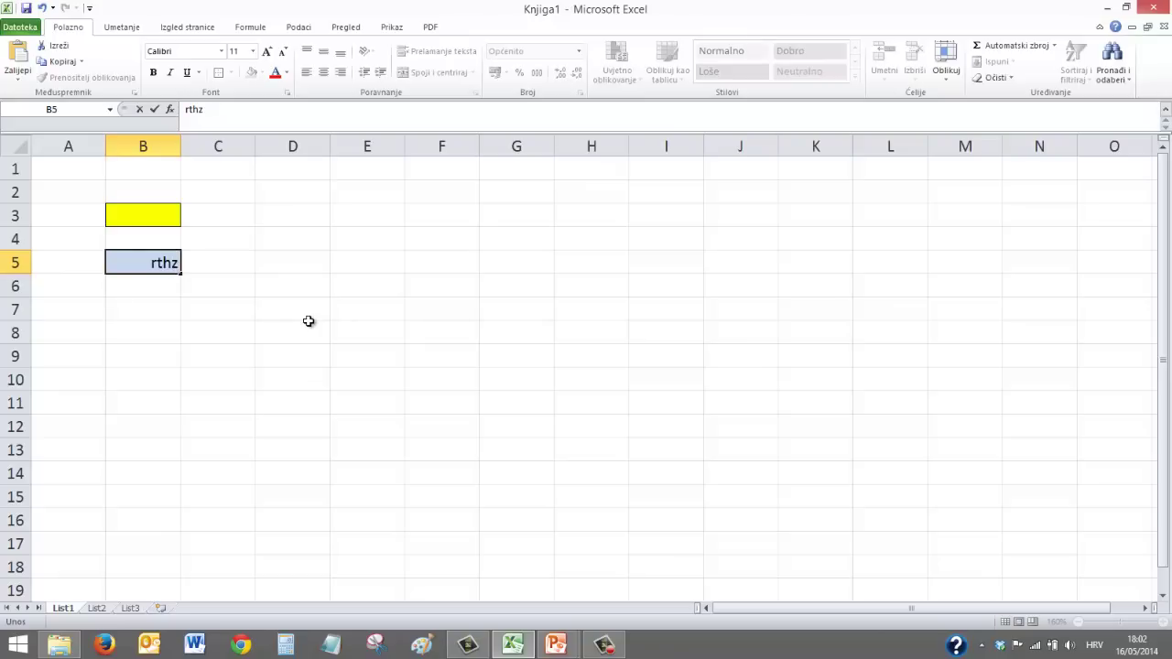
key("Return")
Check that B5's Data Validation allows any value, cancel, and select B3
left_click(155, 262)
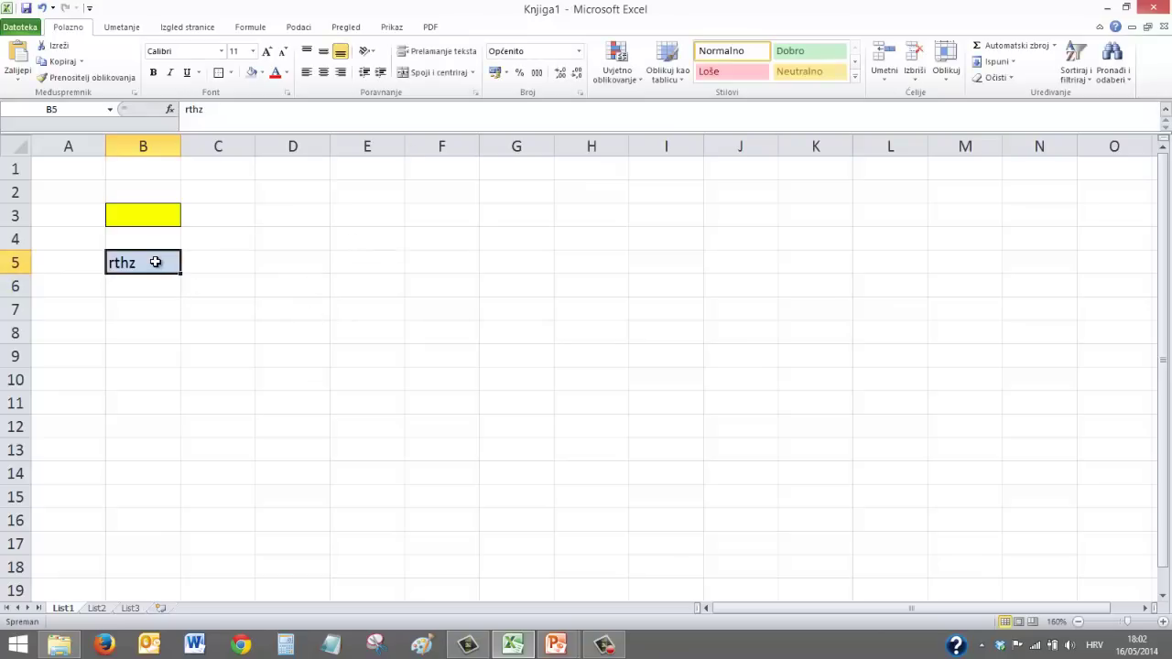
left_click(620, 80)
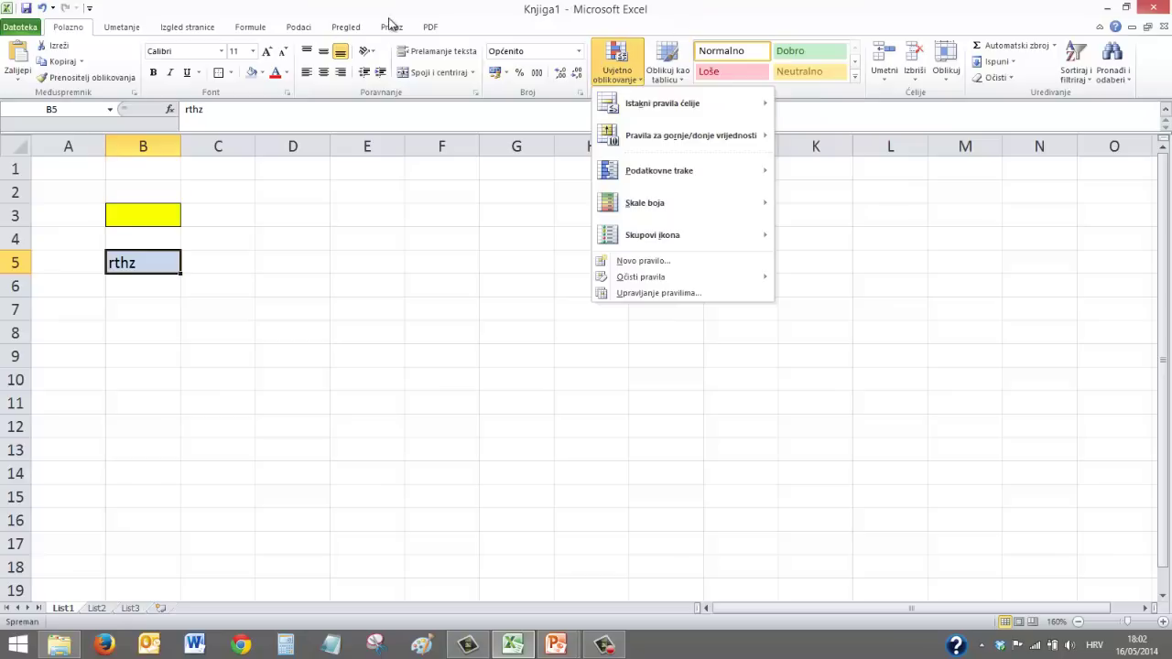
left_click(299, 27)
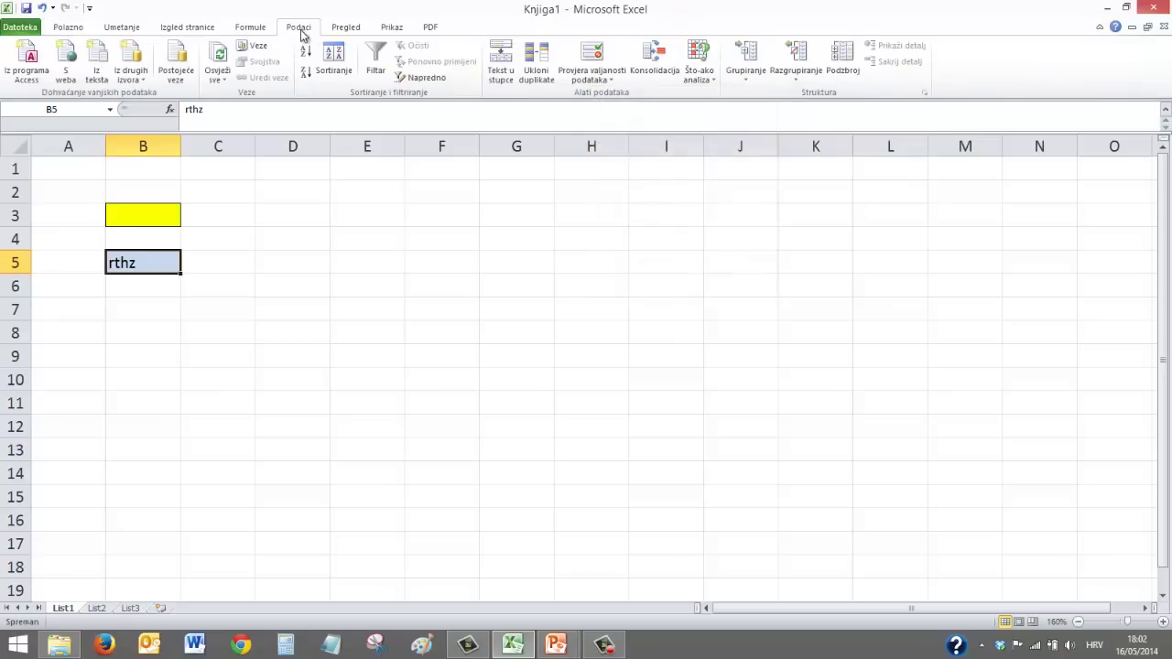
left_click(594, 55)
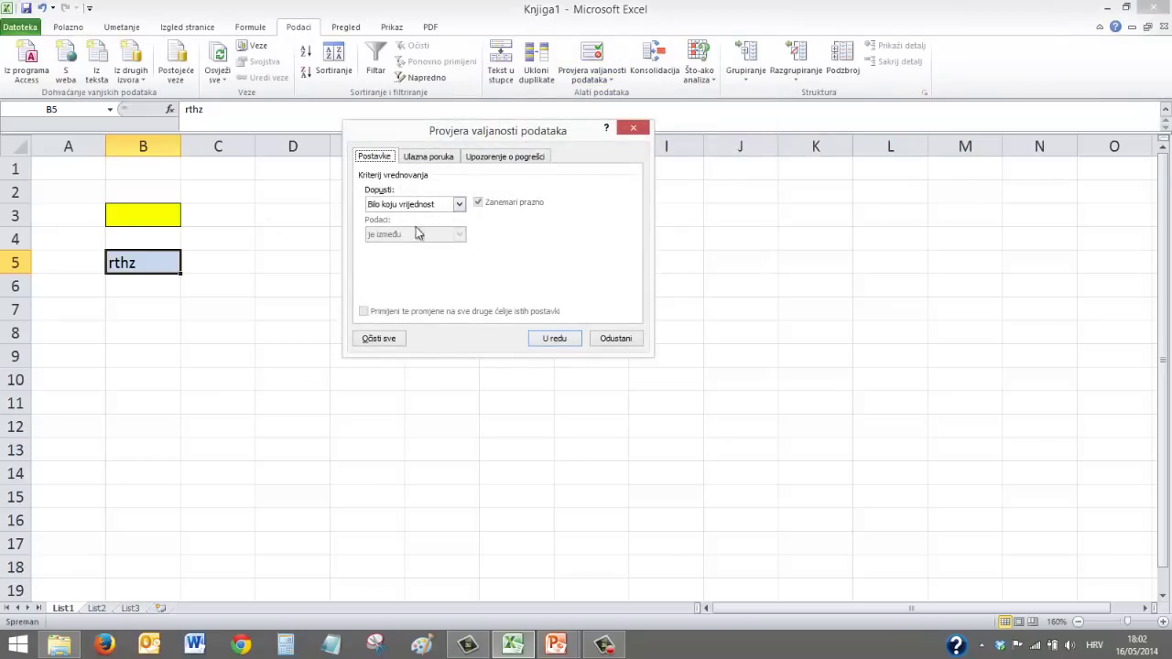
left_click(618, 339)
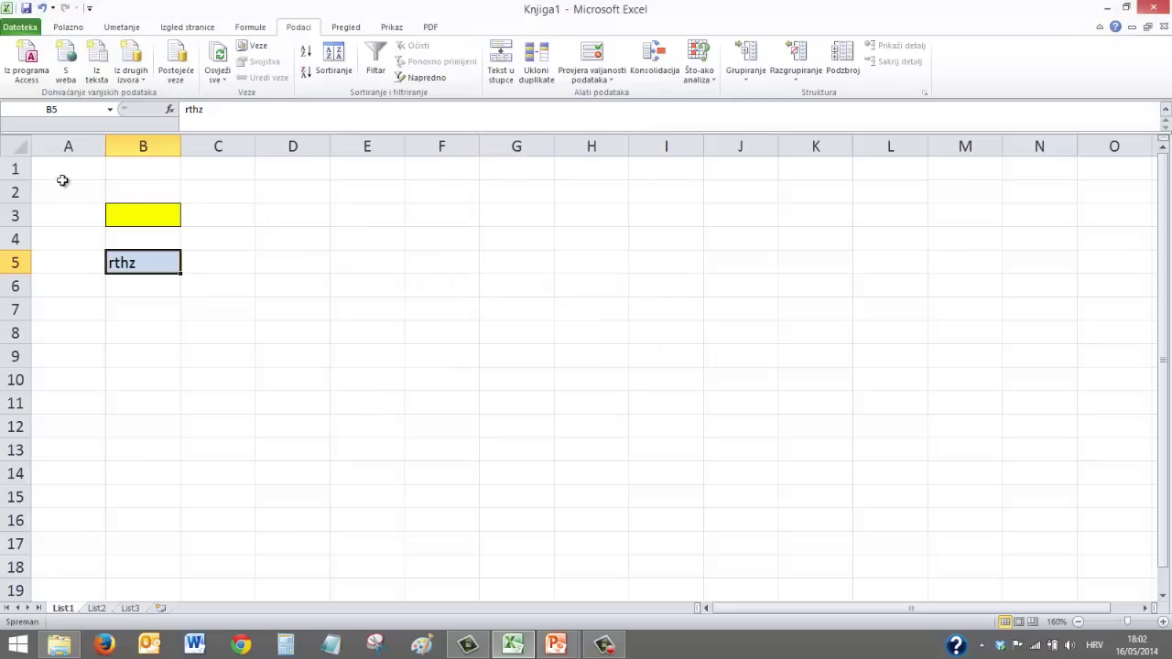
left_click(153, 216)
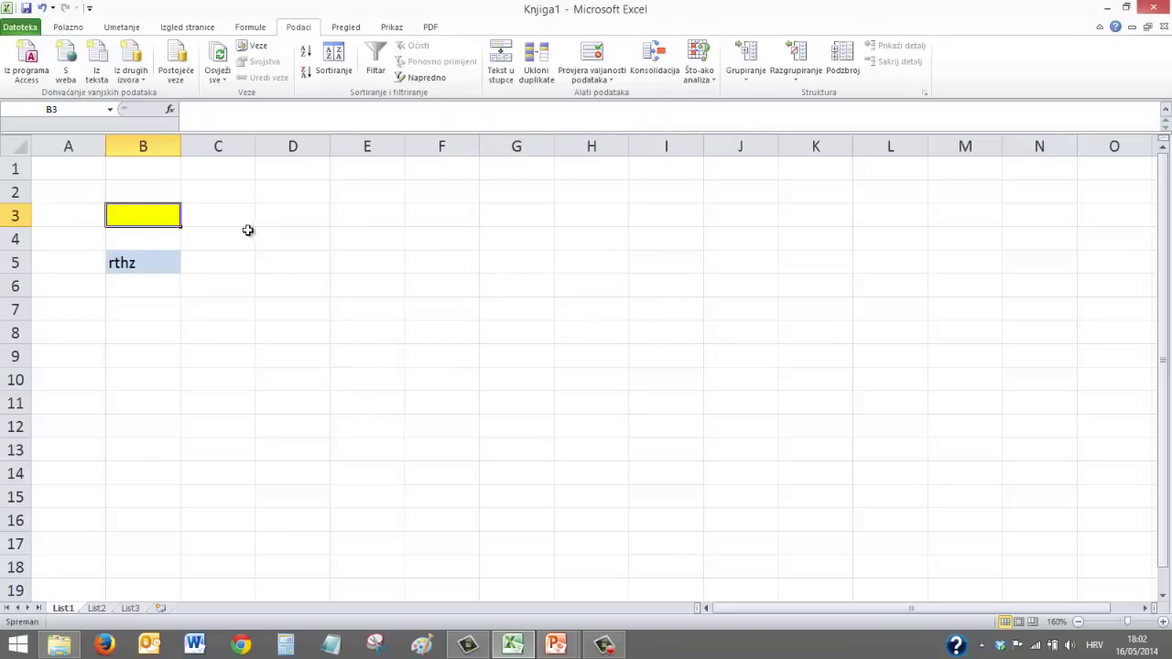
Enter 2345 in B3, then try 'rtz' and cancel the resulting error so 2345 stays
type("2345")
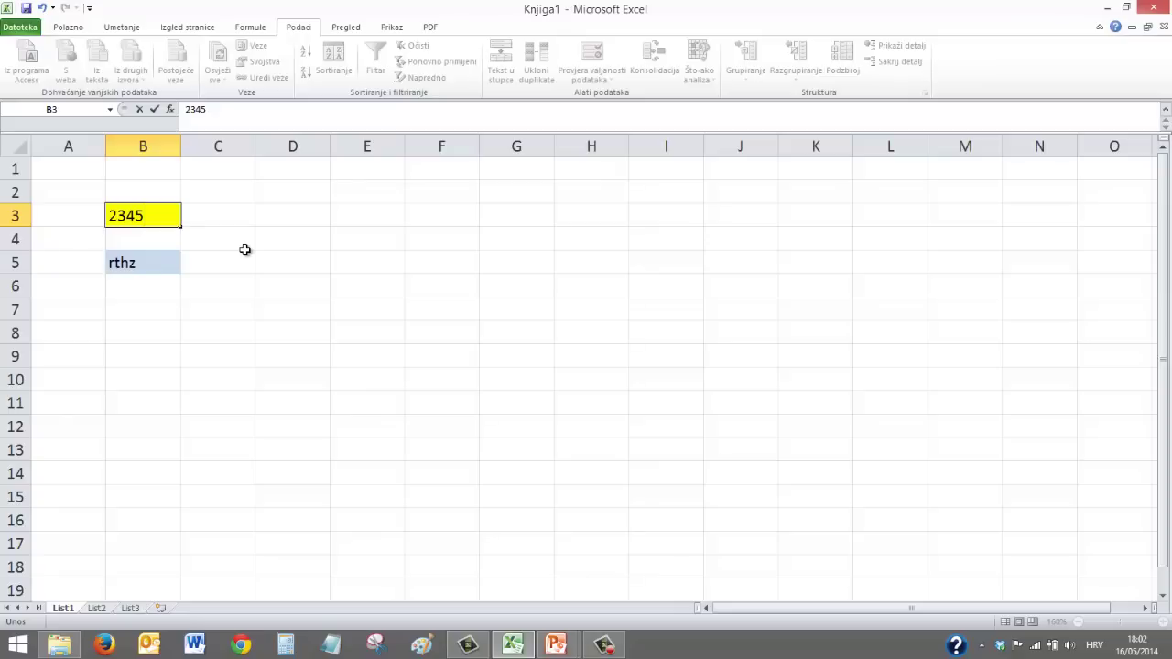
key("Return")
left_click(165, 218)
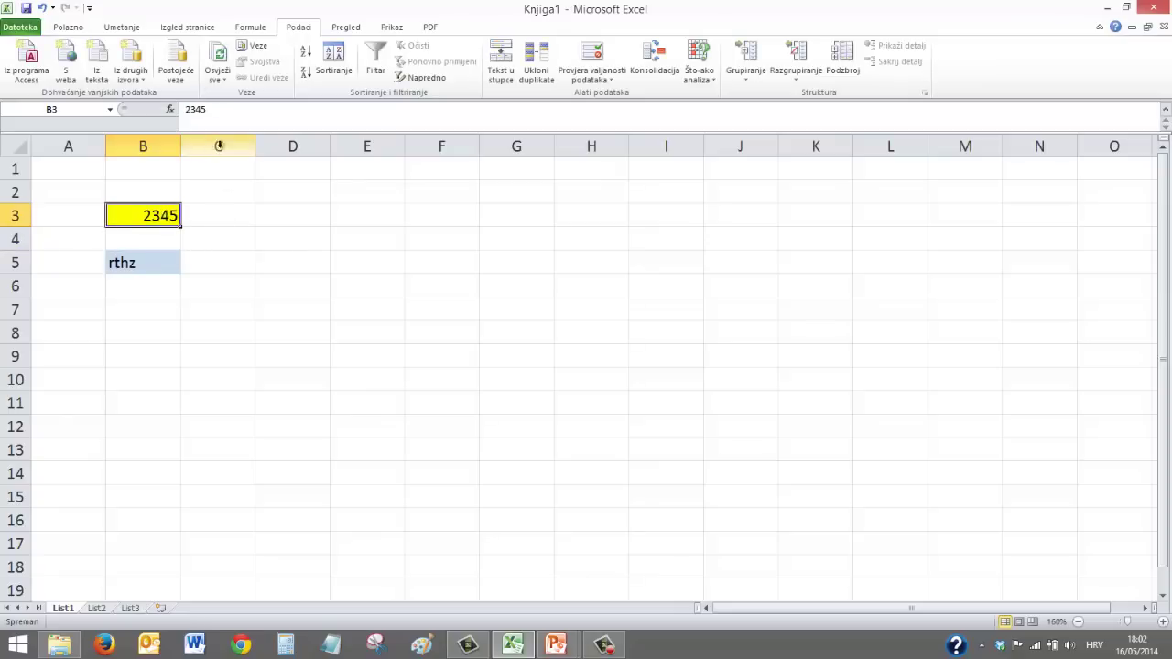
left_click(71, 27)
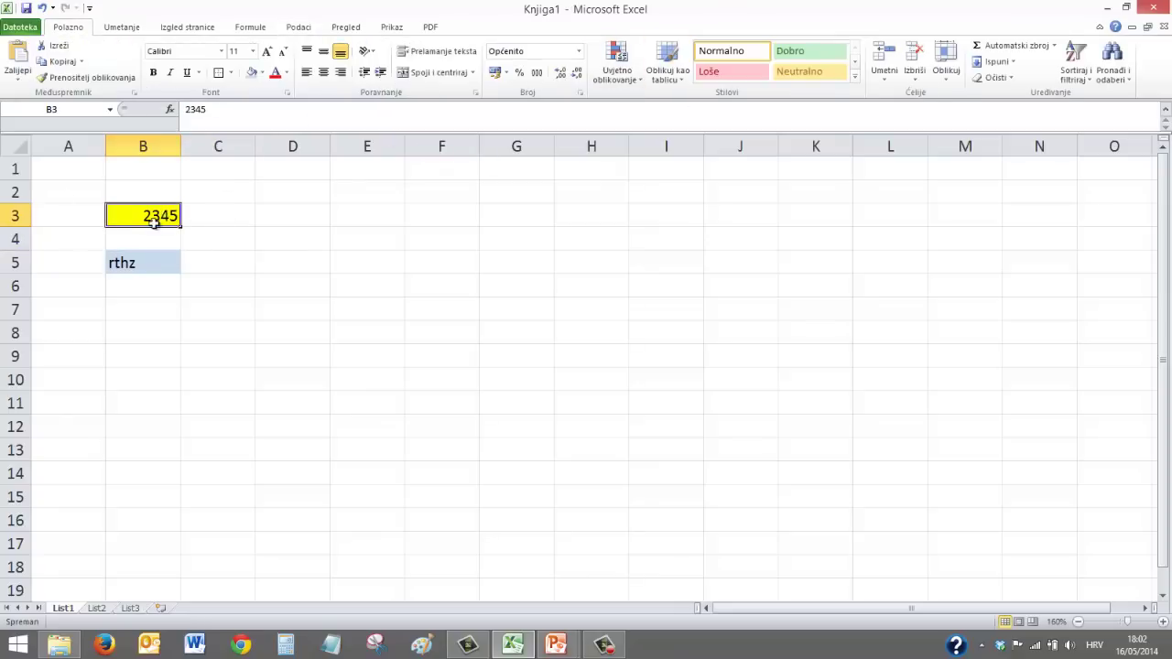
type("rtz")
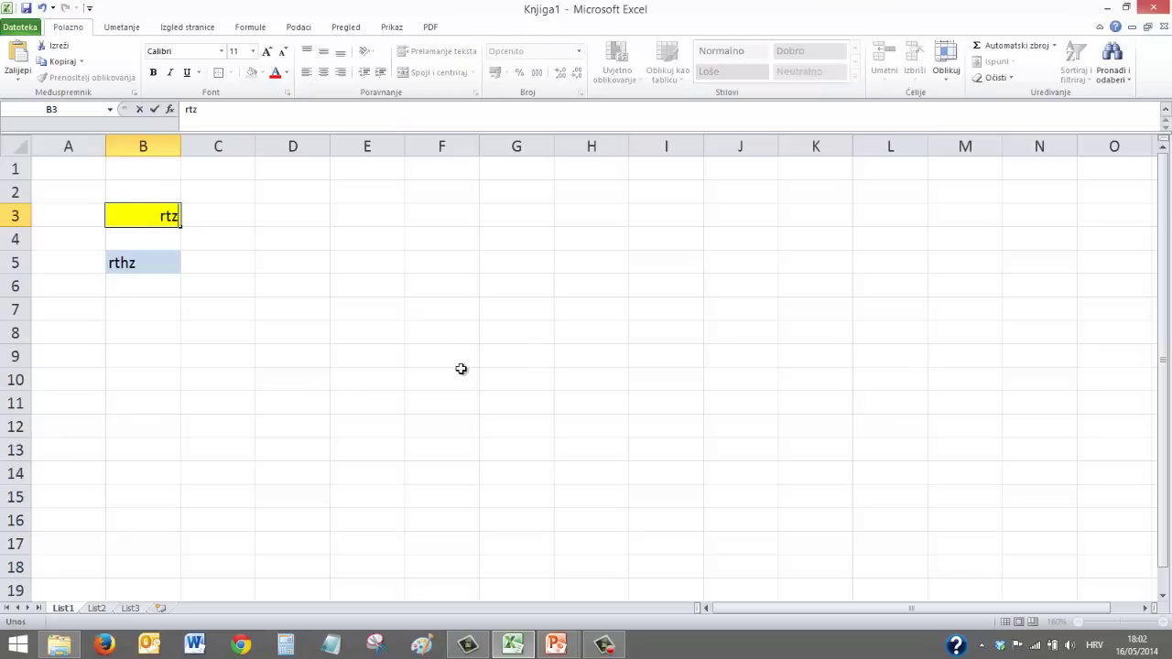
key("Return")
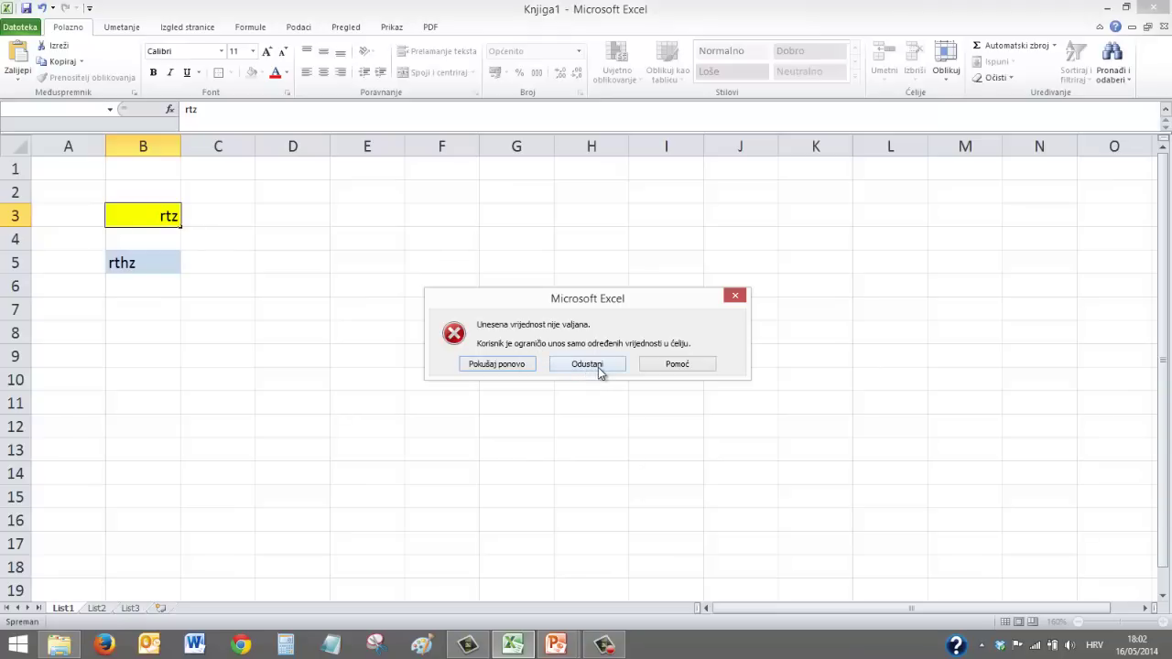
left_click(596, 366)
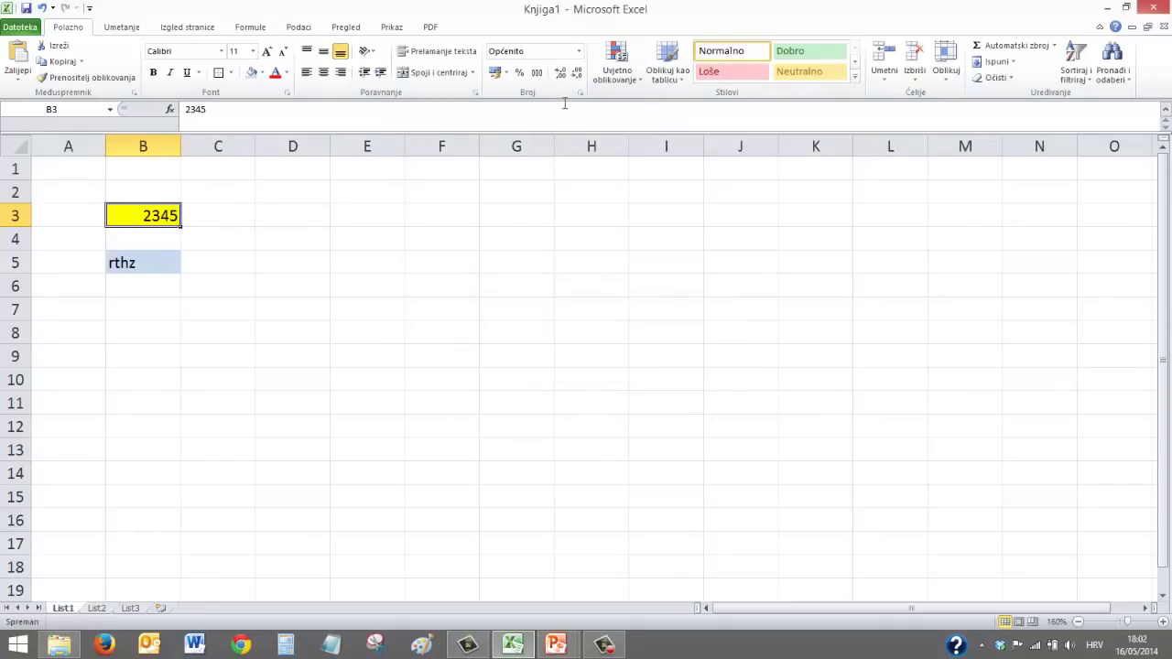
Add the input message 'Unesite cijeli pozitivni broj.' to B3's validation and confirm
left_click(616, 73)
left_click(300, 29)
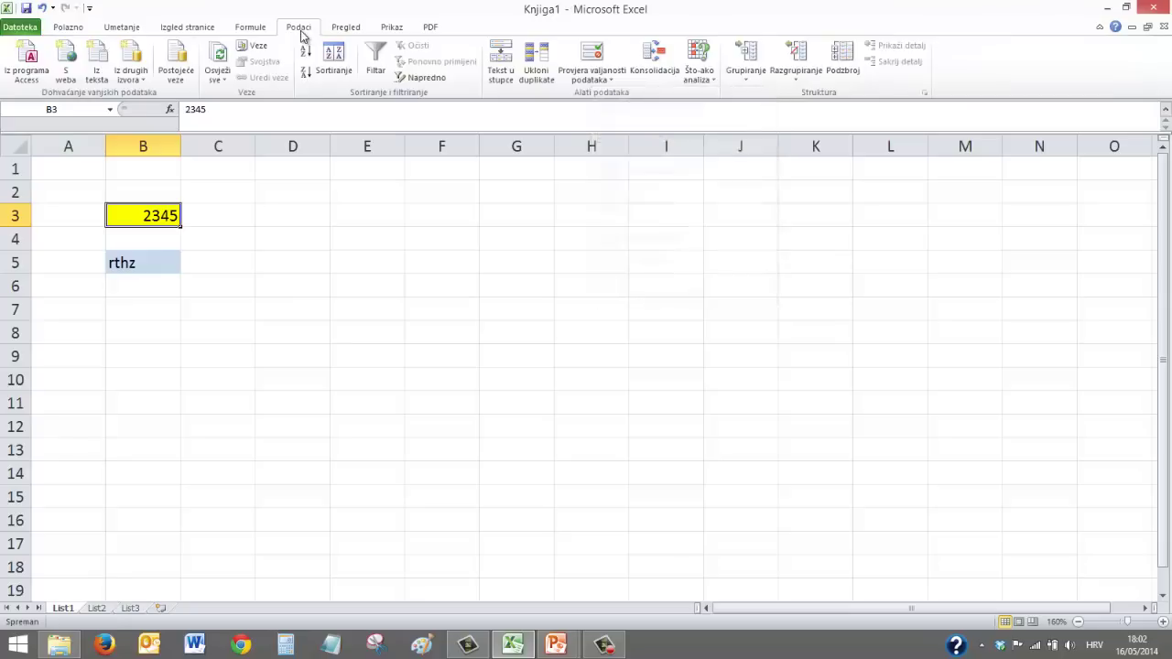
left_click(609, 82)
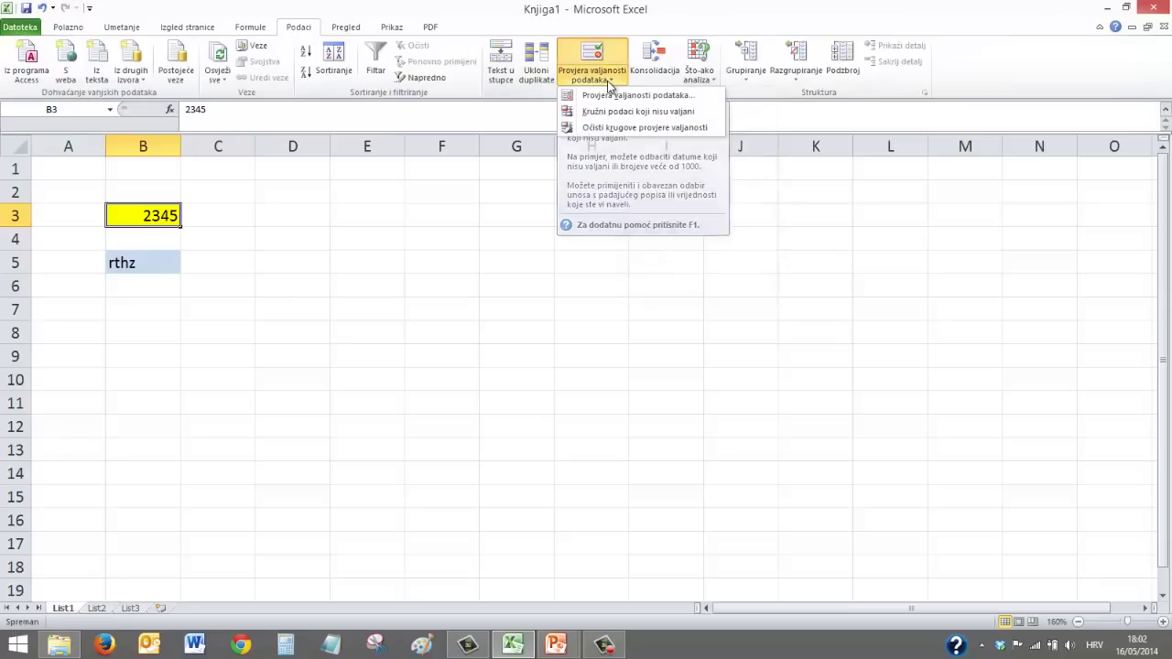
left_click(603, 98)
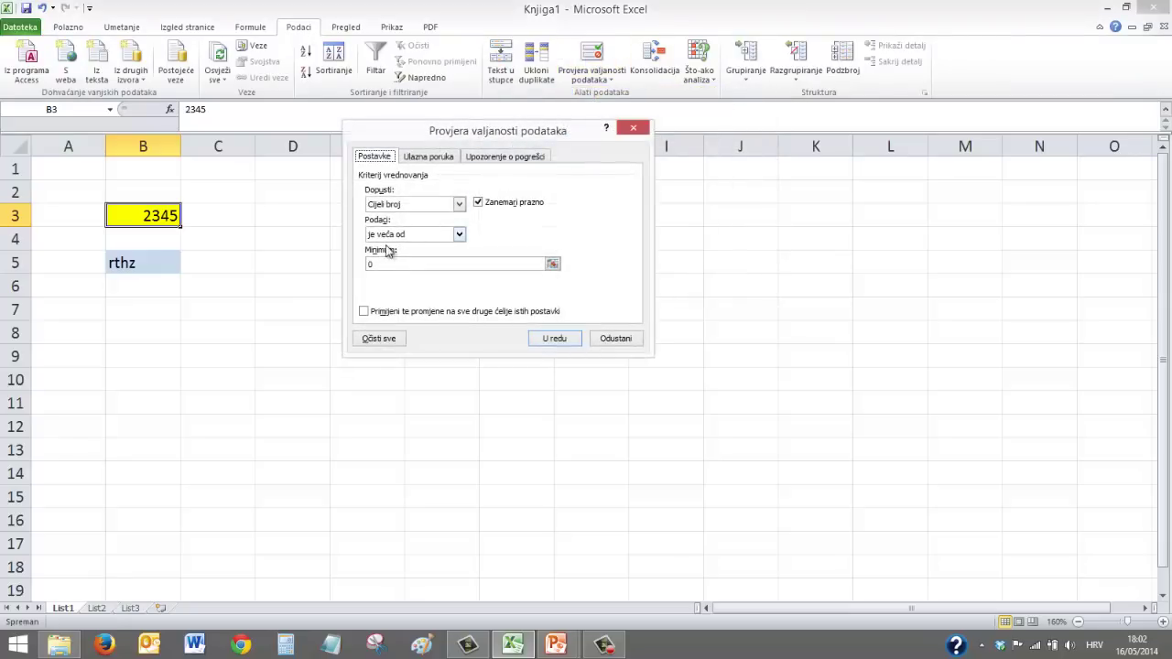
left_click(421, 160)
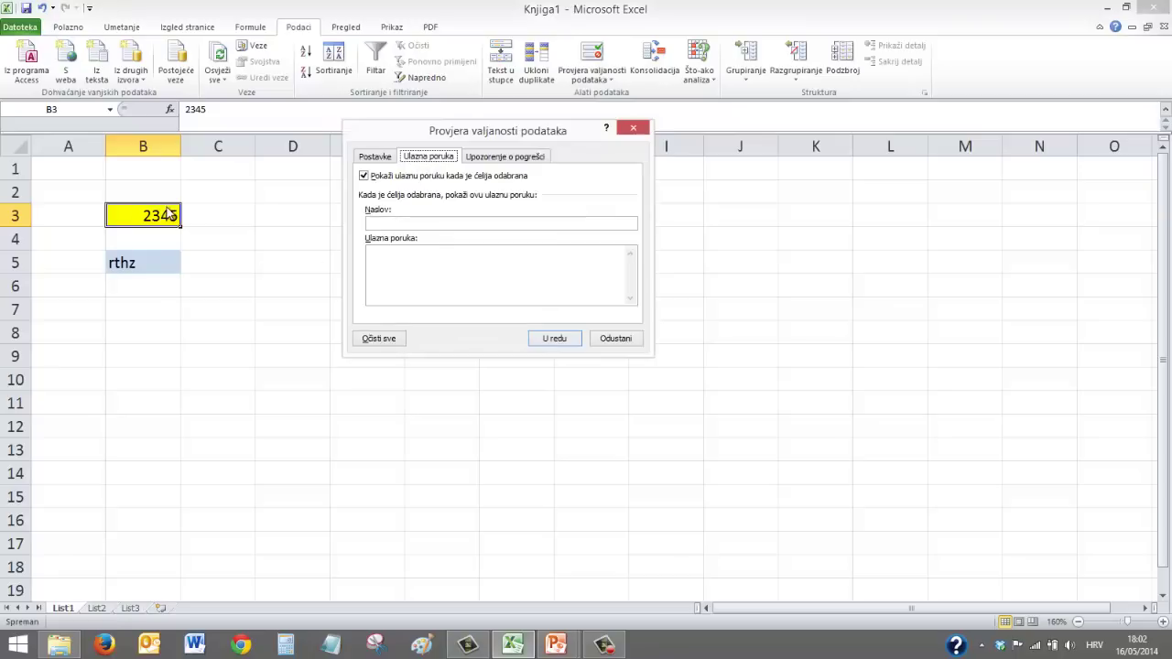
left_click(395, 258)
type("Unesite cijeli pozitivni broj.")
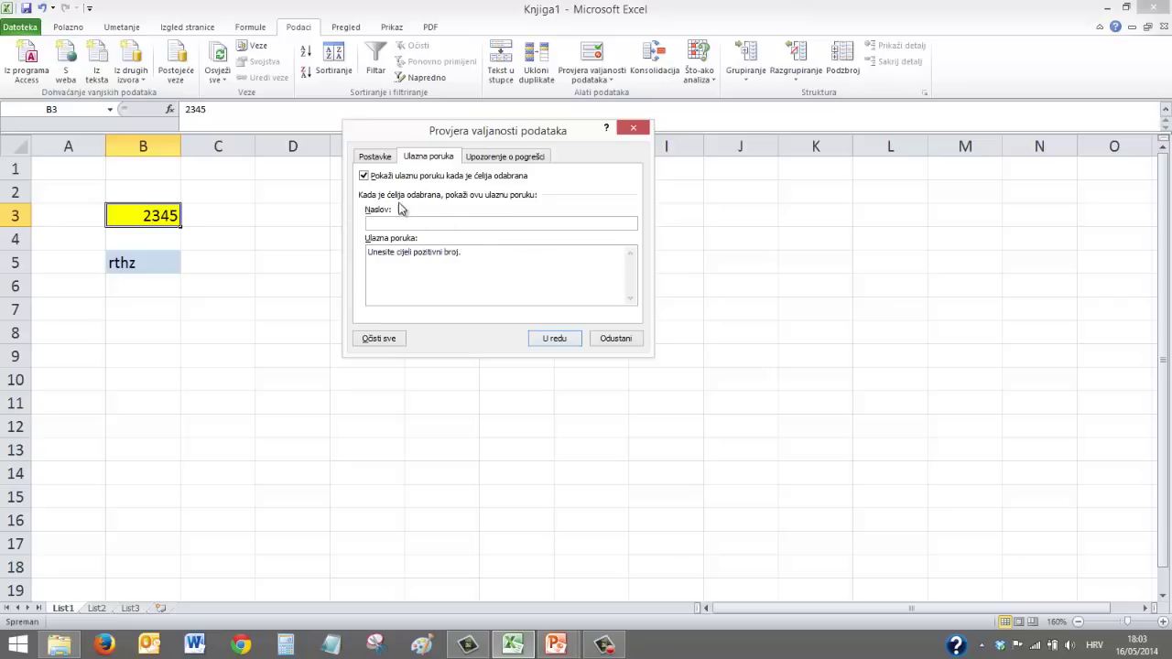
left_click(564, 339)
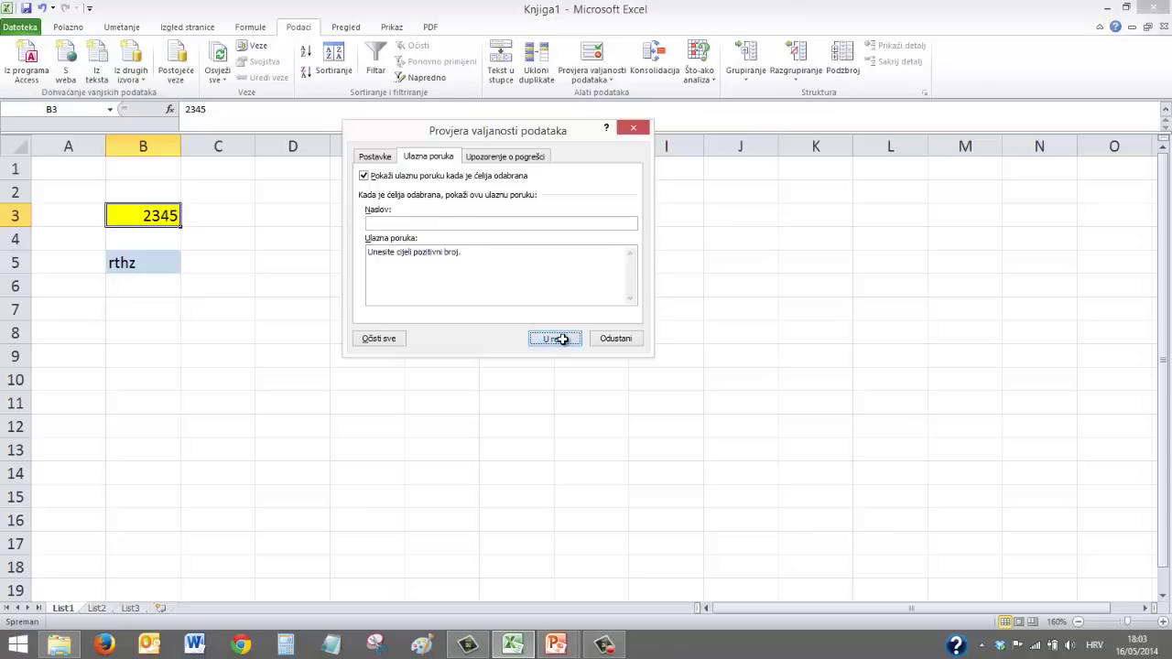
Add a Stop (Stani) error alert reading 'Molim pozor. Čitajte upute.' to B3's validation
left_click(217, 309)
left_click(158, 212)
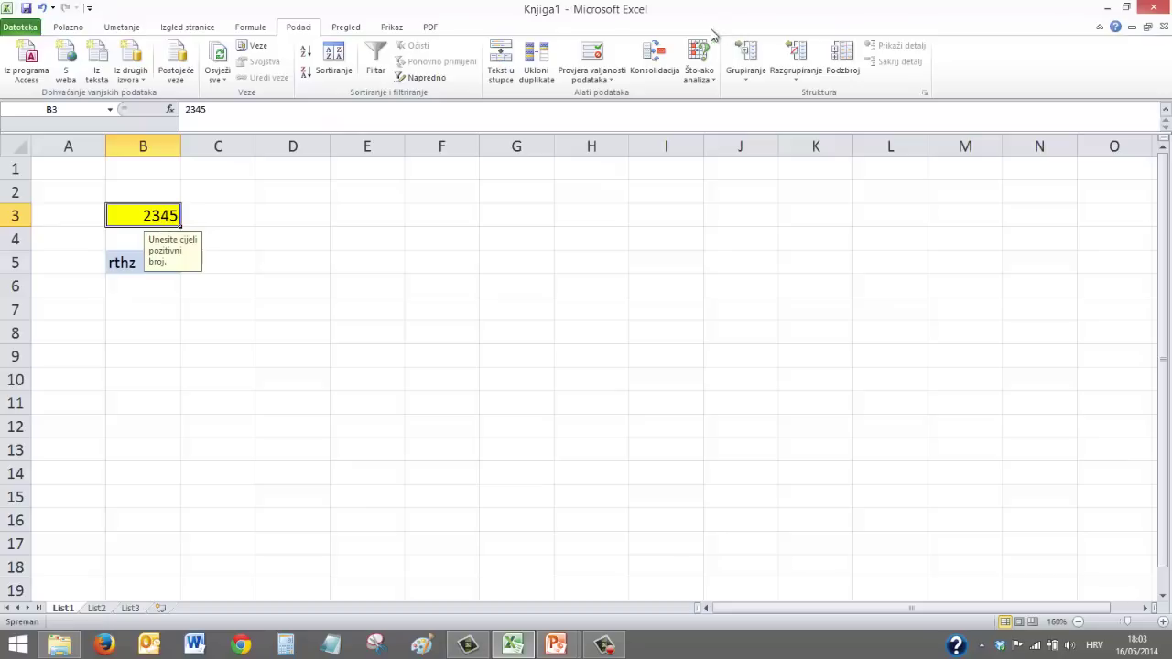
left_click(601, 78)
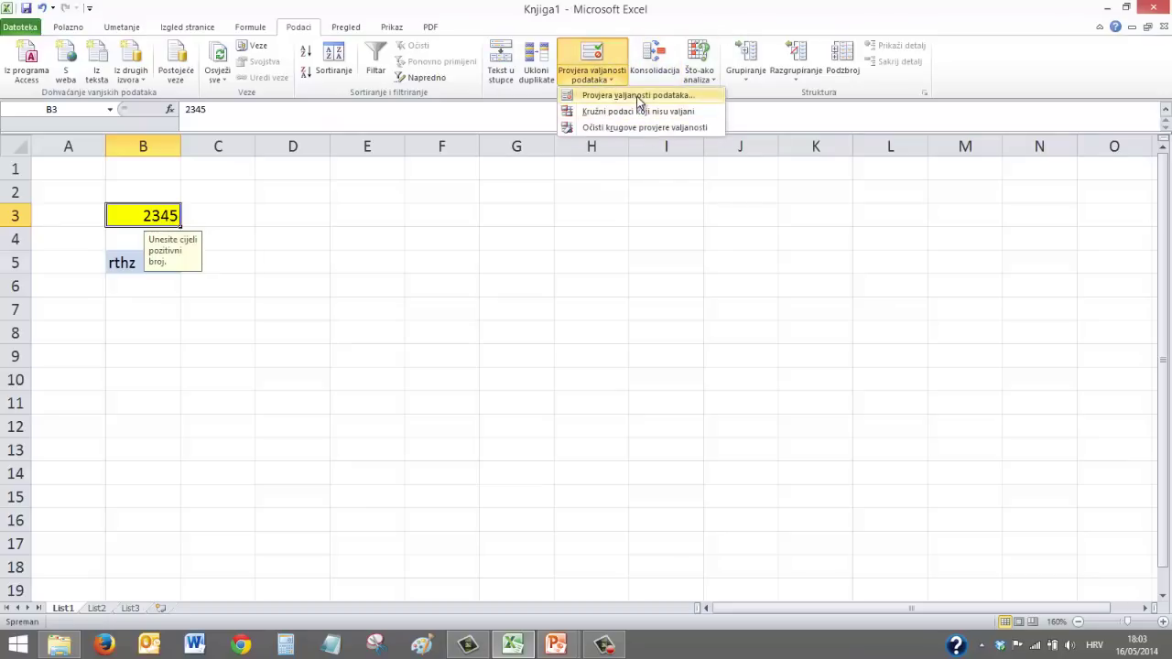
left_click(638, 96)
left_click(495, 158)
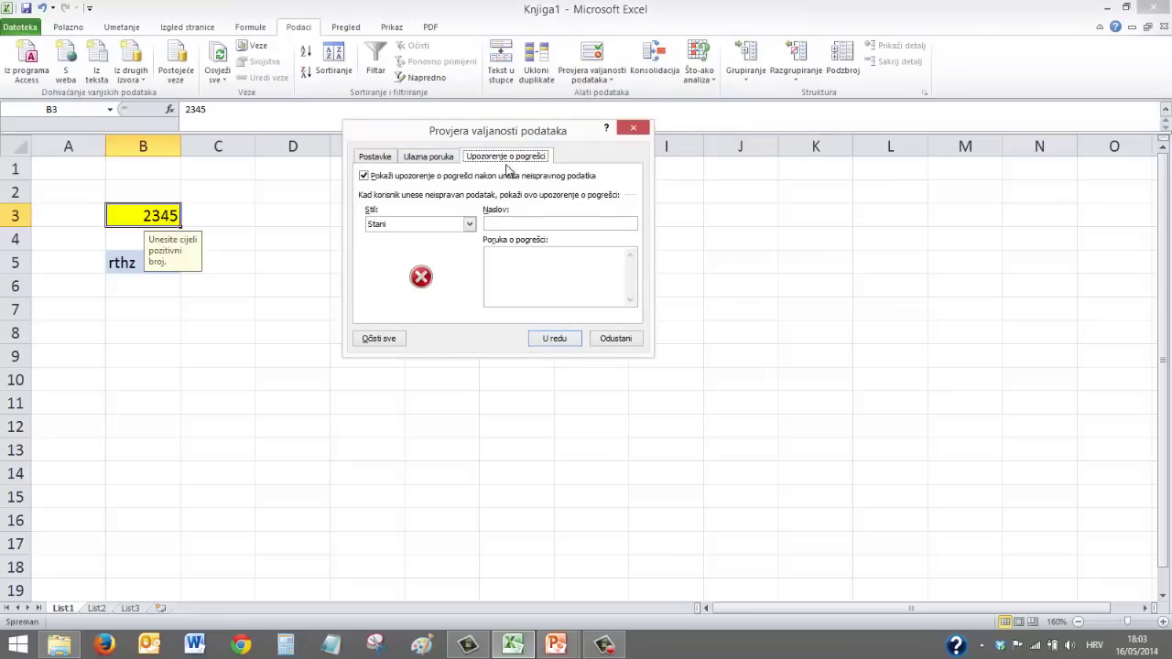
left_click(500, 253)
type("Molim pozor. Čitajte upute.")
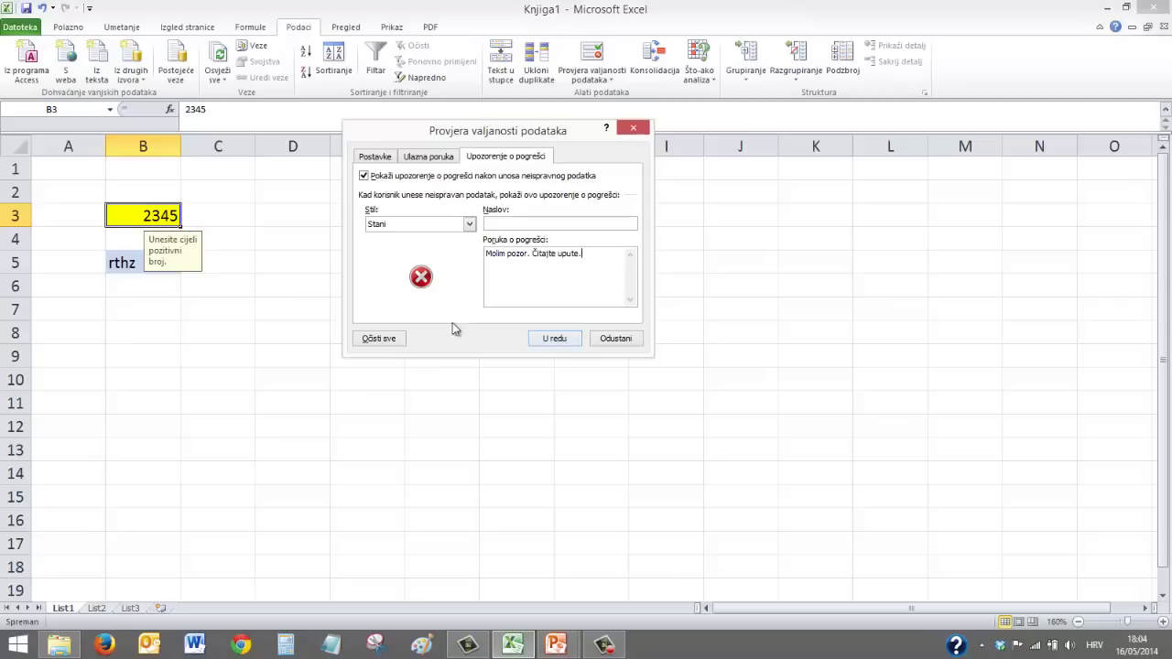
left_click(554, 338)
Enter text in B3 to trigger the 'Molim pozor. Čitajte upute.' alert, then cancel to keep 2345
left_click(216, 215)
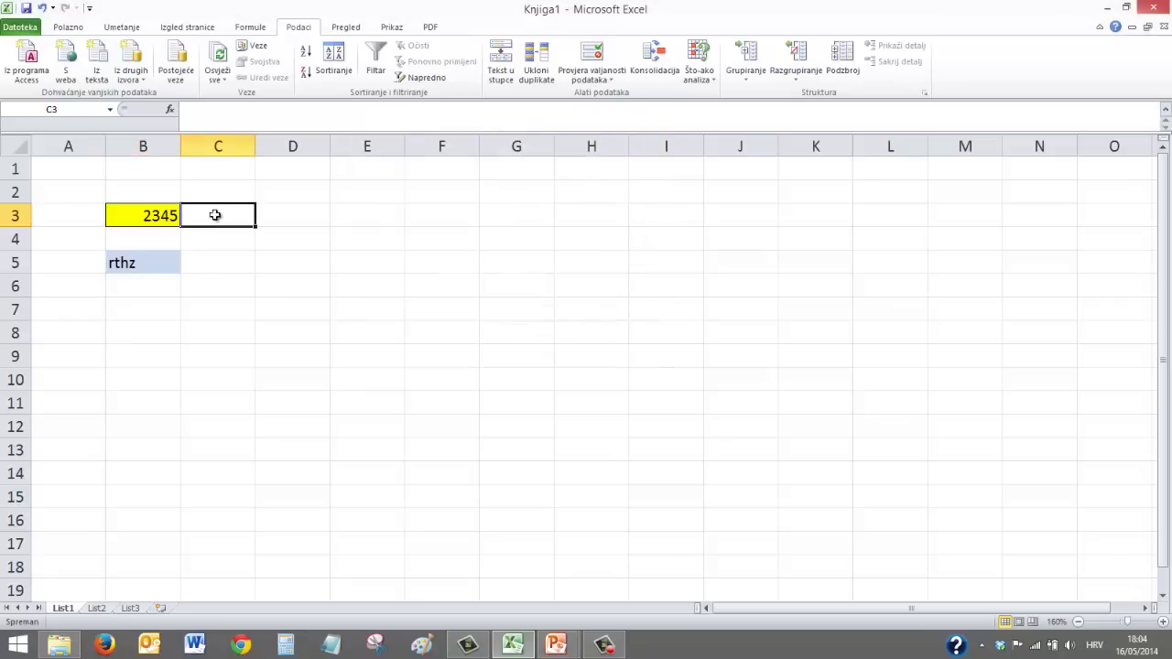
left_click(151, 219)
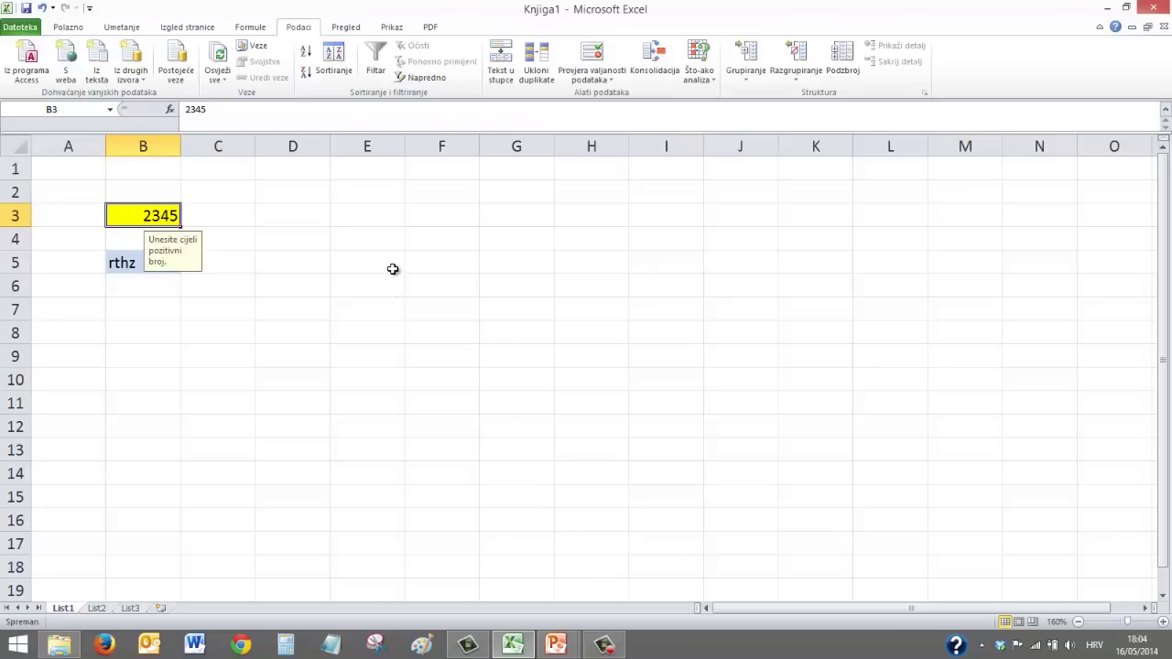
type("rtz")
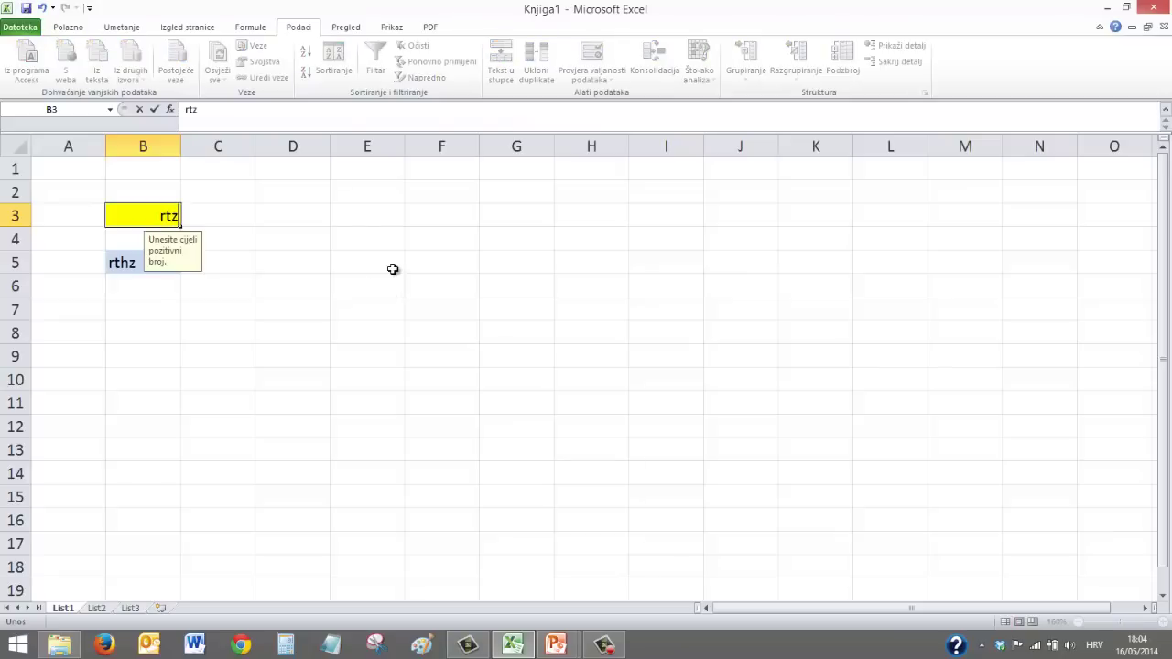
key("Return")
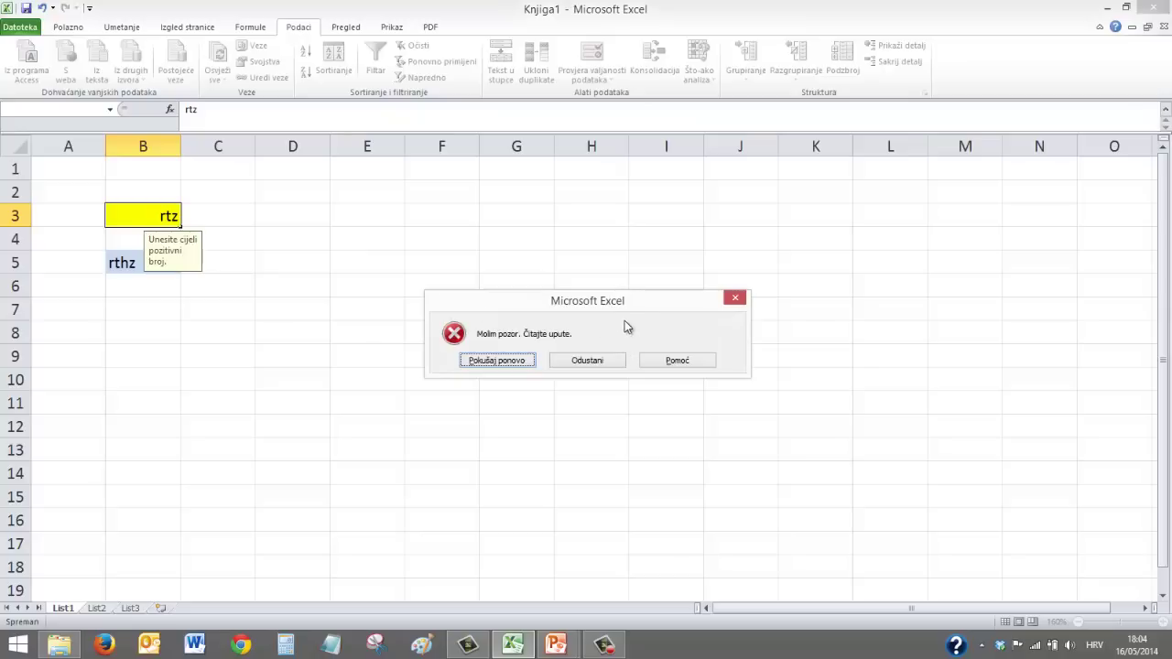
left_click(587, 361)
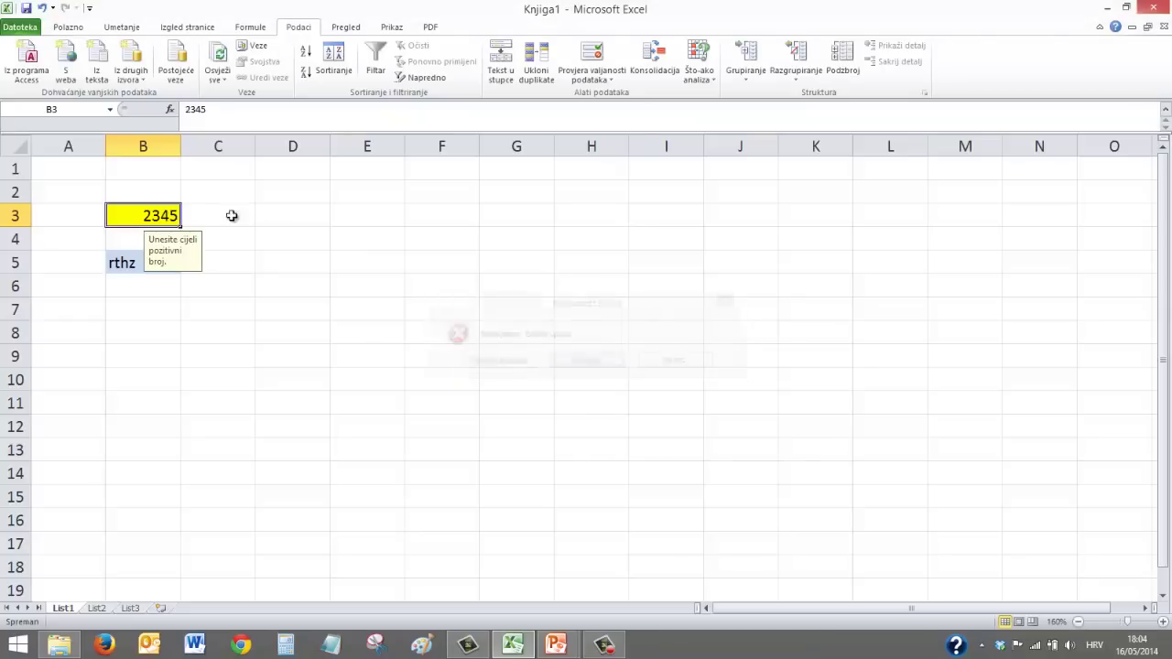
left_click(152, 302)
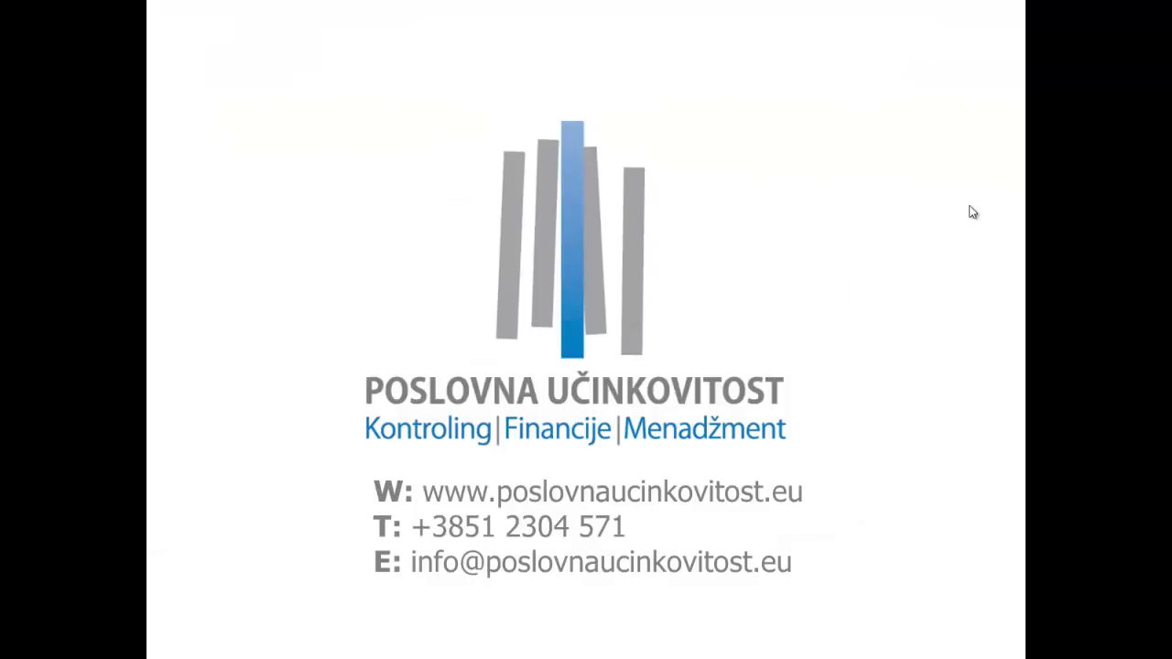